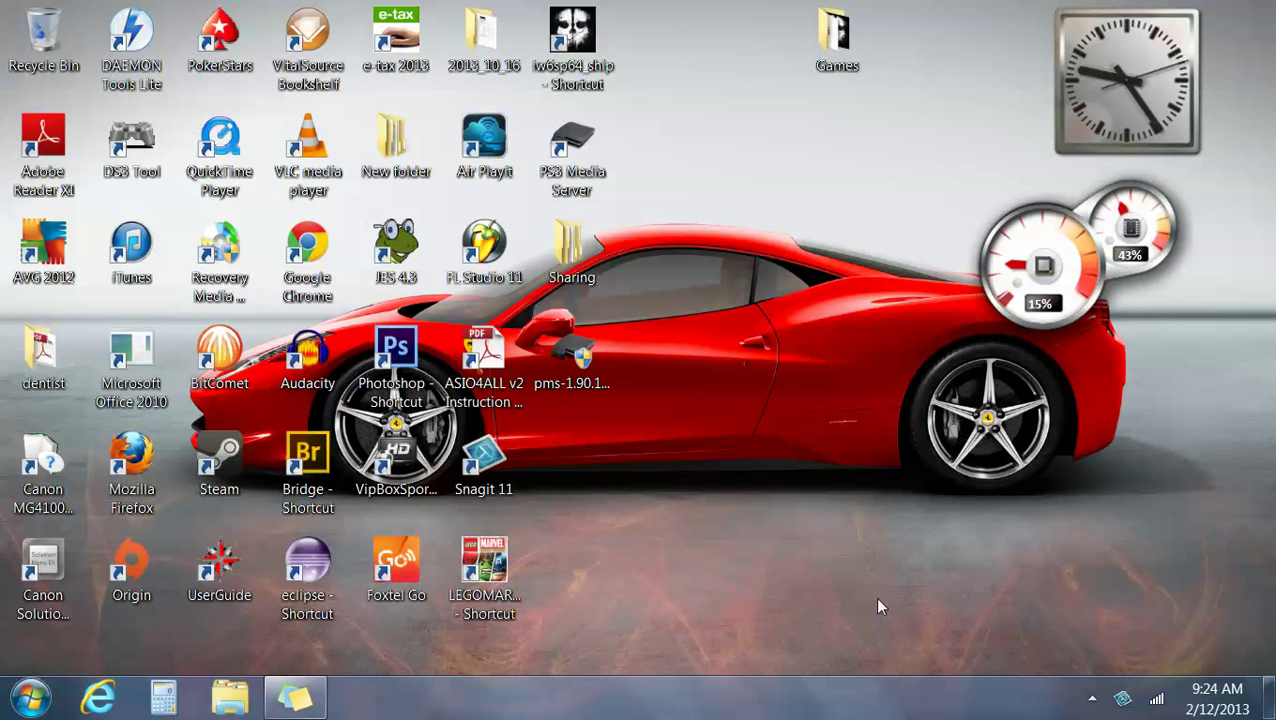
pyautogui.click(1092, 698)
pyautogui.click(1090, 703)
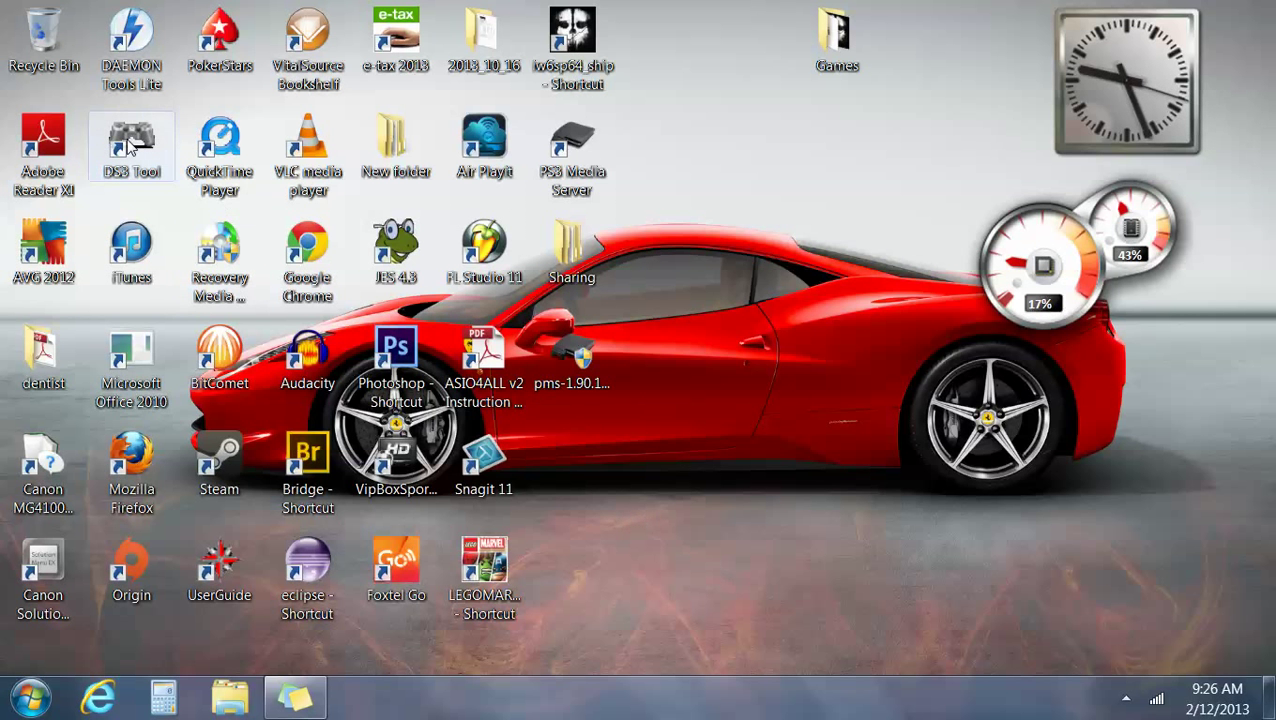
# Launch the DS3 Tool and open its Driver Manager page.
pyautogui.doubleClick(131, 145)
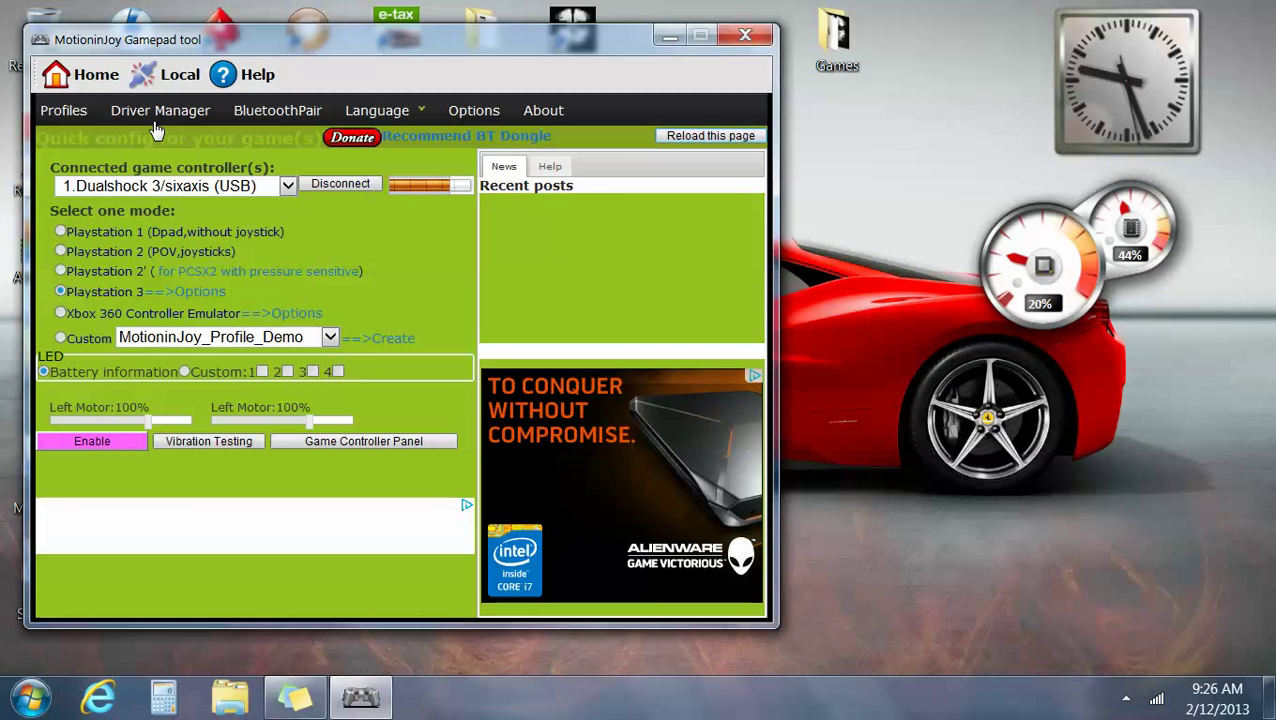
pyautogui.hotkey('alt', 'F4')
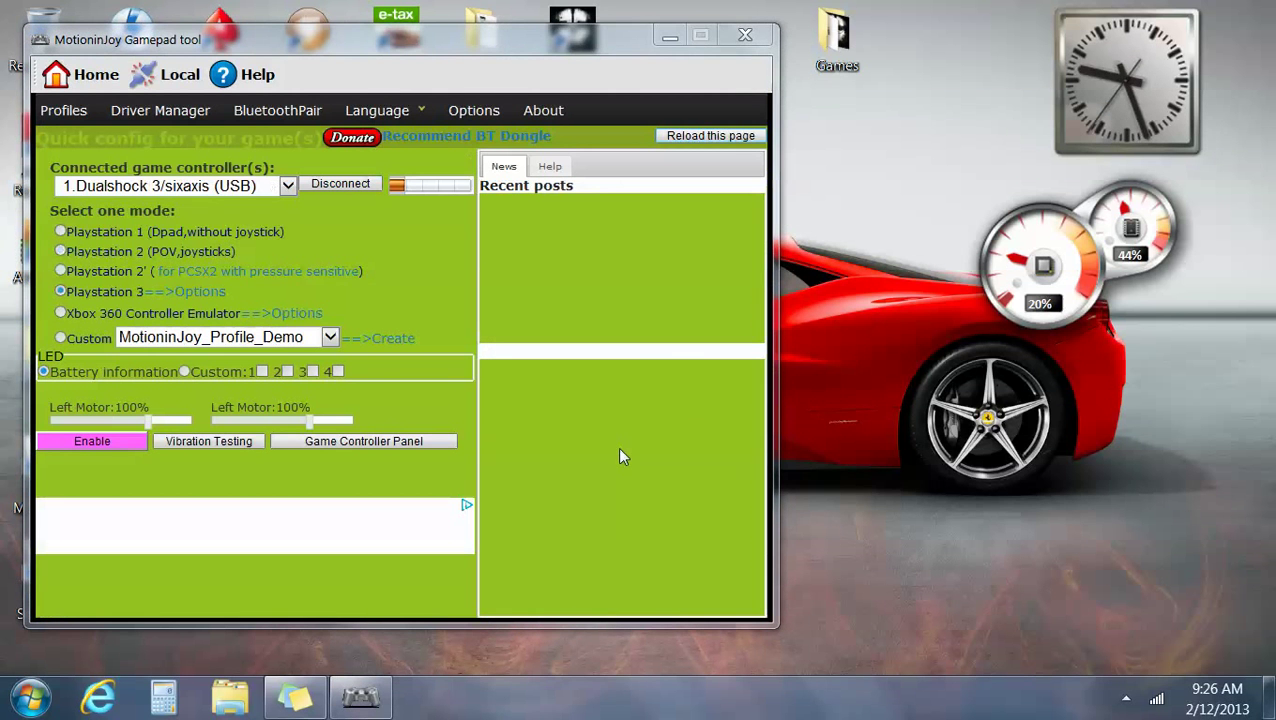
pyautogui.click(163, 112)
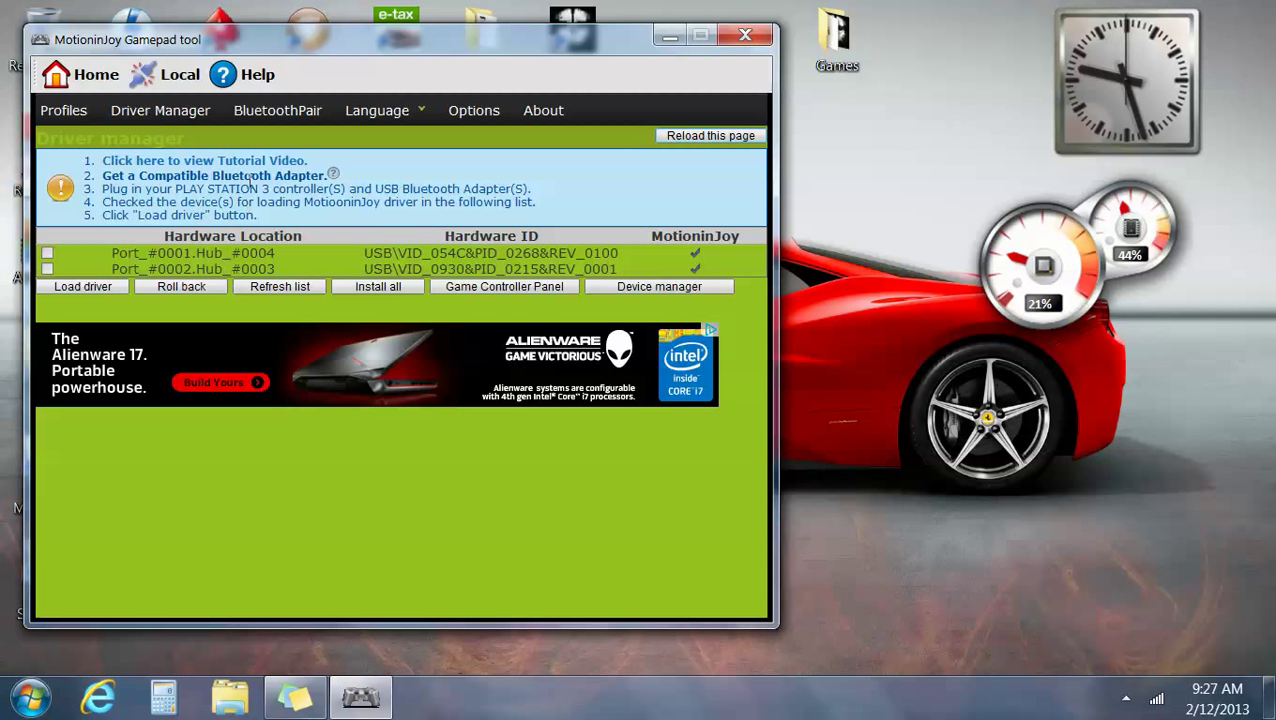
# Load the MotioninJoy driver for both listed devices, Port_#0001.Hub_#0004 and Port_#0002.Hub_#0003.
pyautogui.click(46, 264)
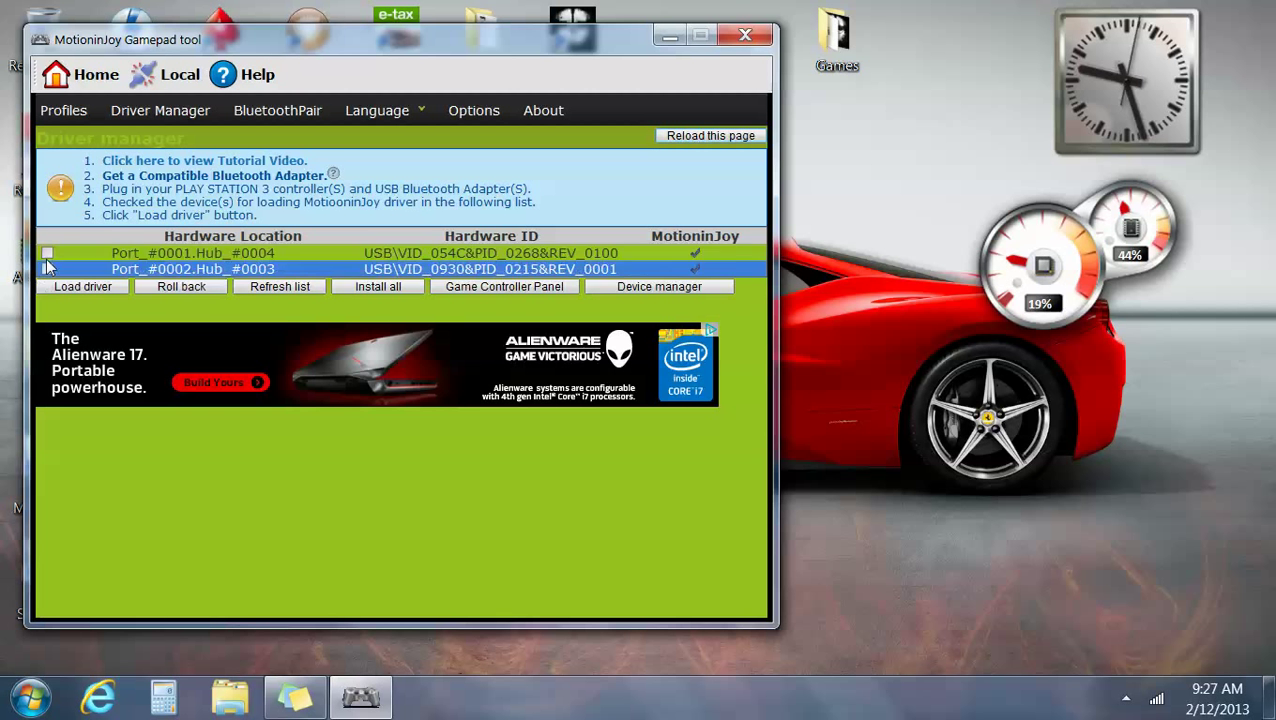
pyautogui.click(47, 253)
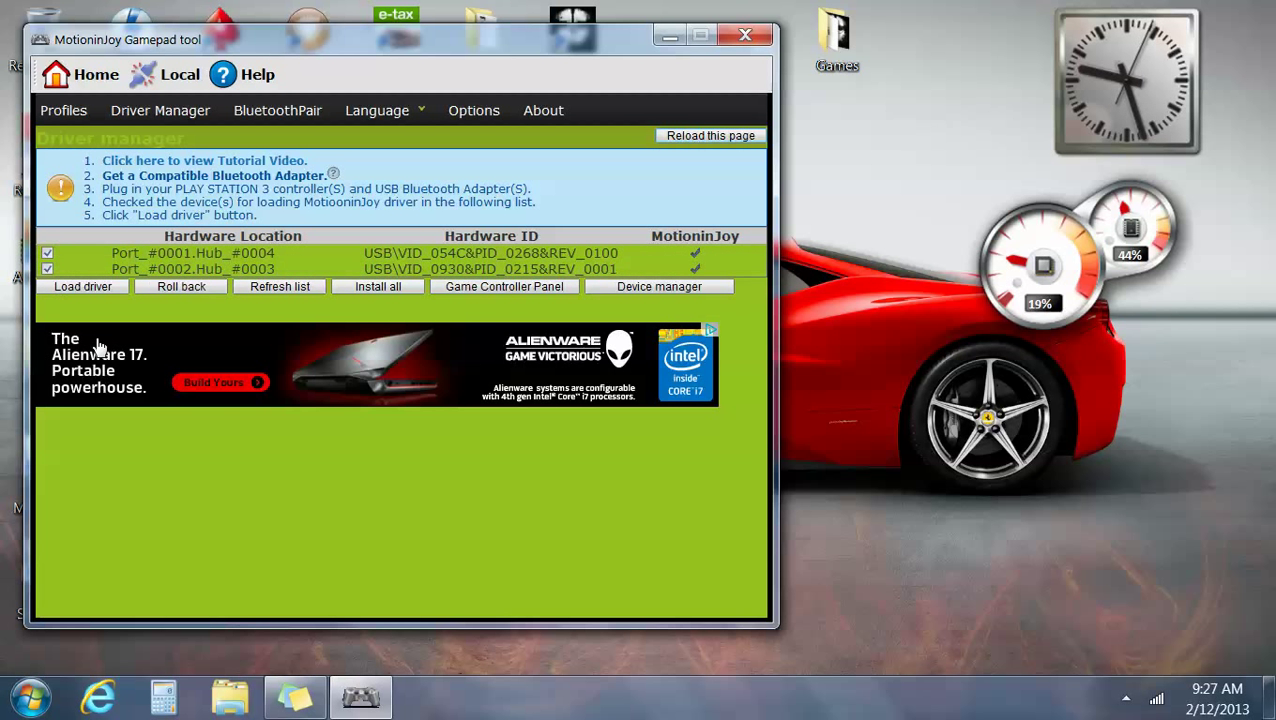
pyautogui.click(89, 287)
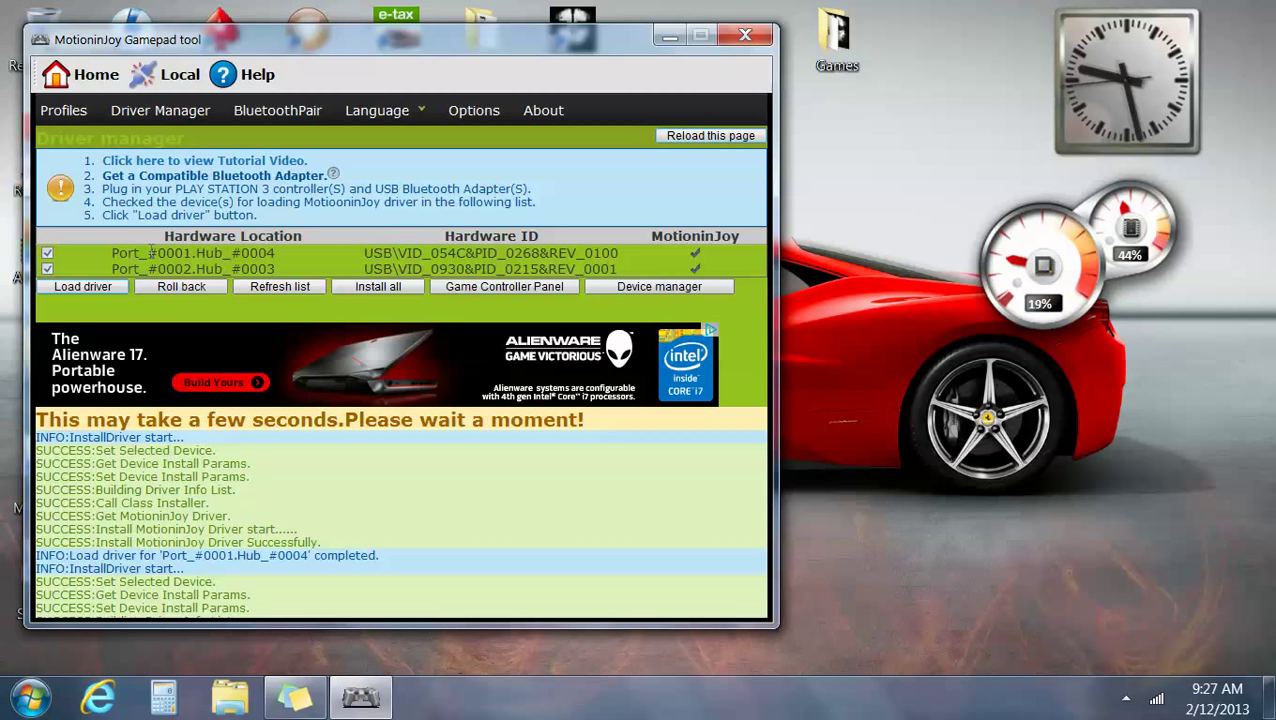
# Open the profiles page and set the controller mode to Xbox 360 Controller Emulator.
pyautogui.click(60, 113)
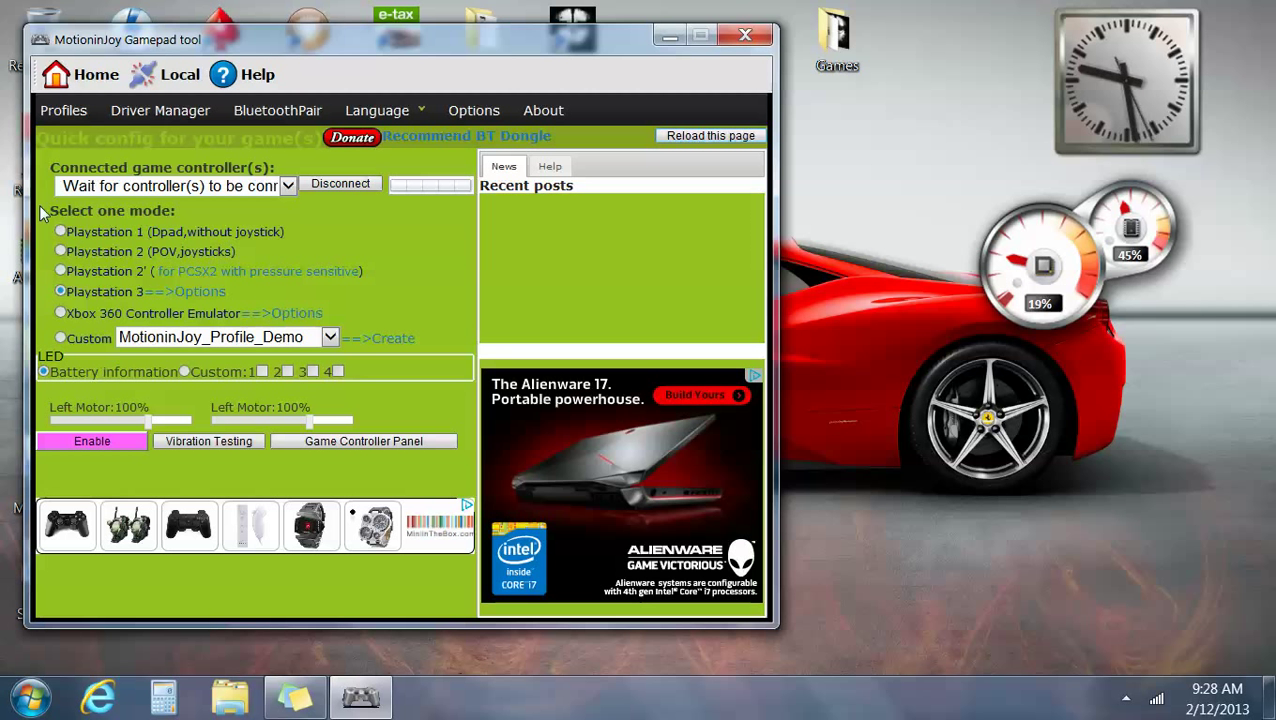
pyautogui.click(61, 288)
pyautogui.click(62, 313)
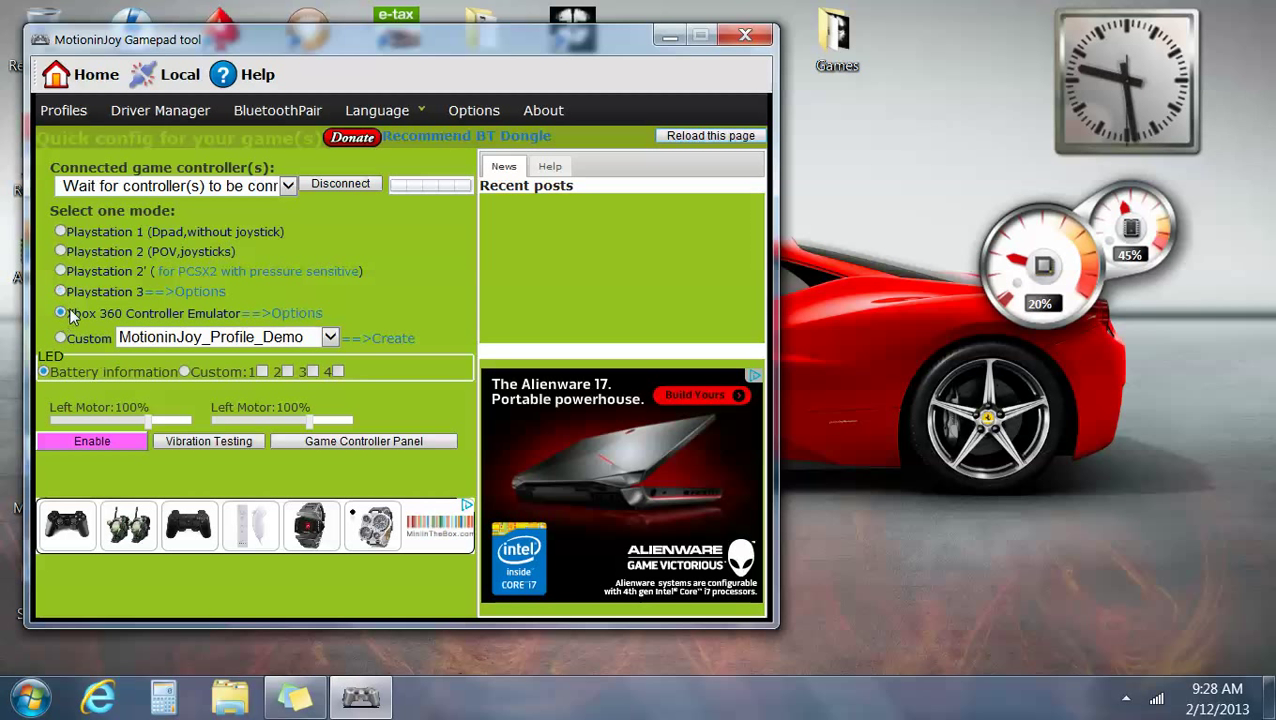
pyautogui.click(61, 290)
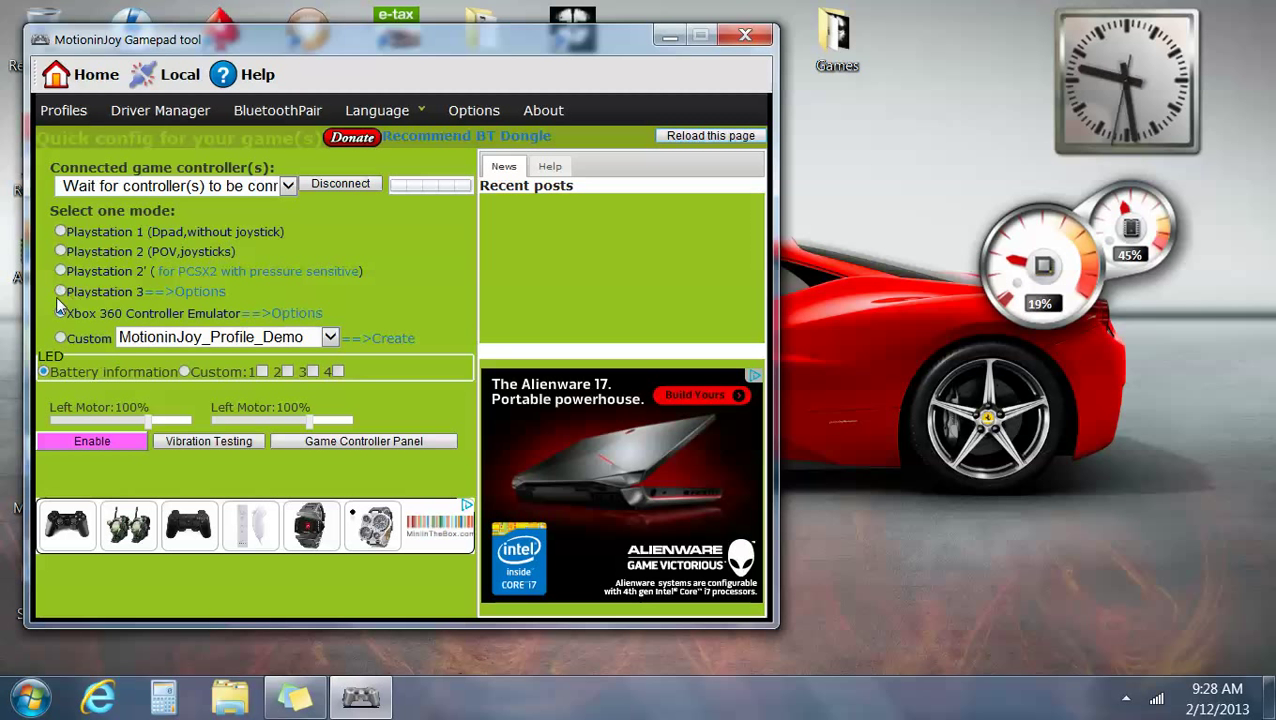
pyautogui.click(63, 289)
pyautogui.click(61, 312)
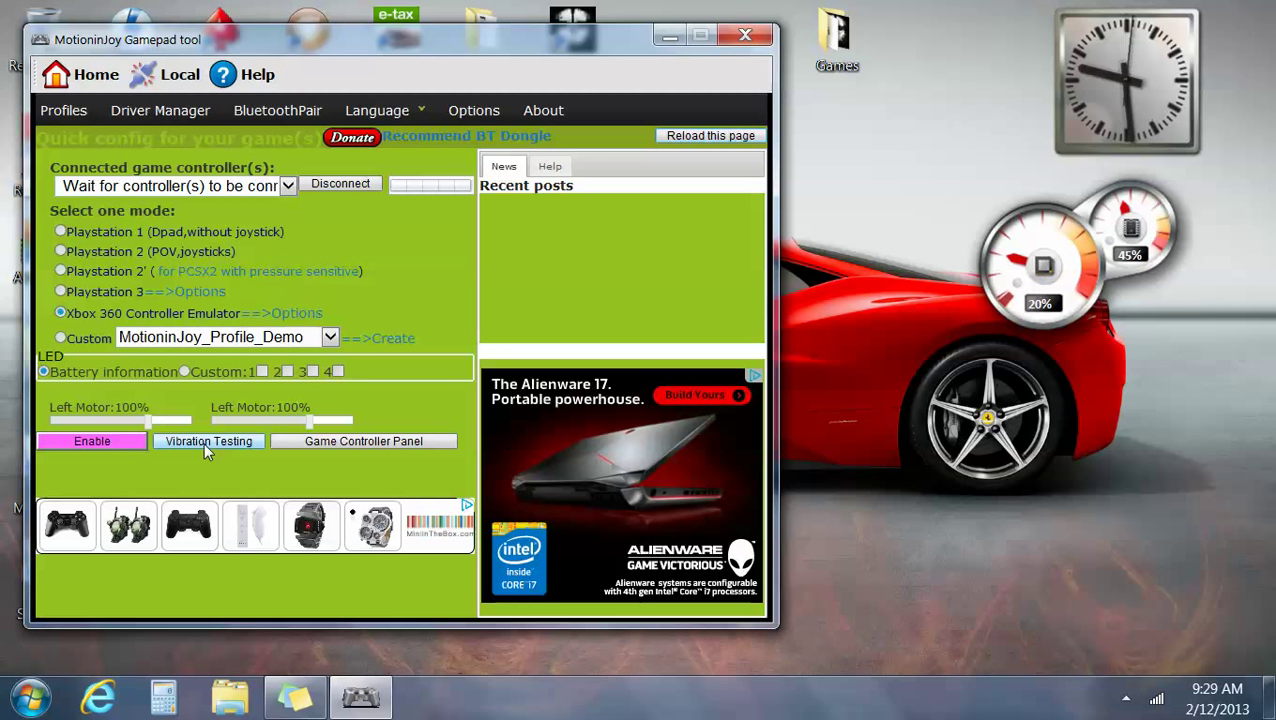
# Run the vibration test and check the list of connected game controllers.
pyautogui.moveTo(1266, 700)
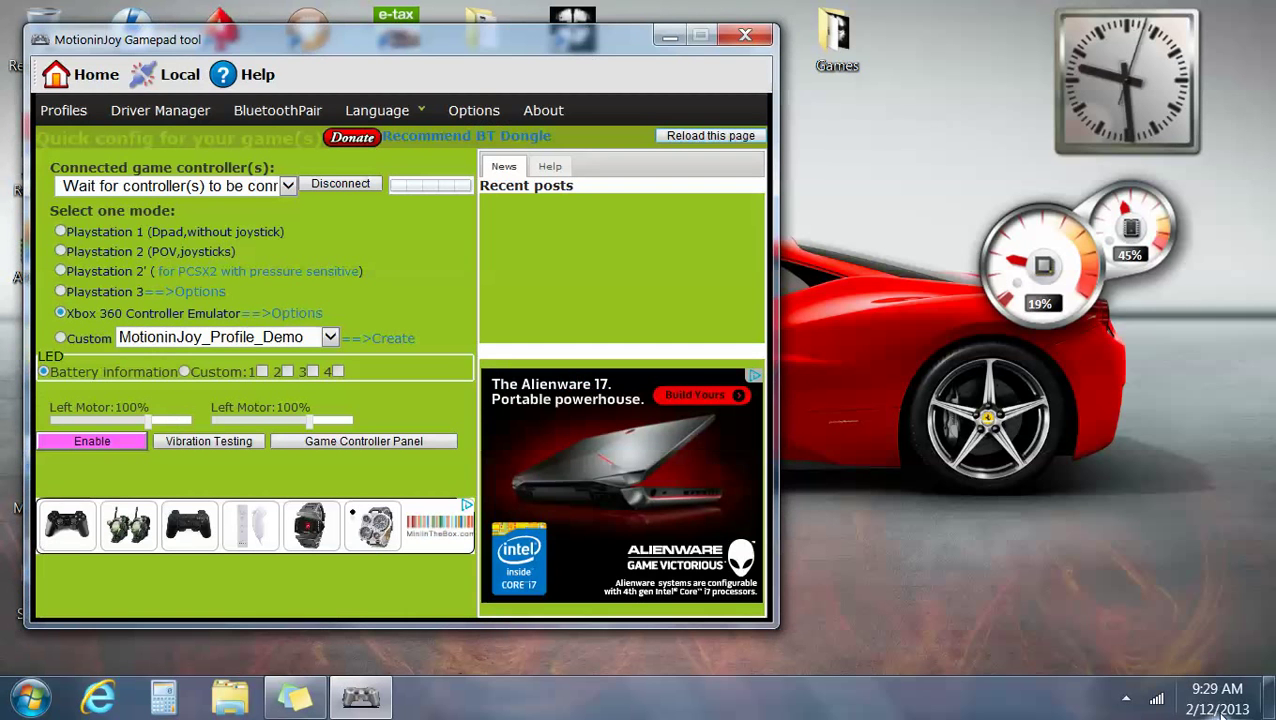
pyautogui.click(207, 444)
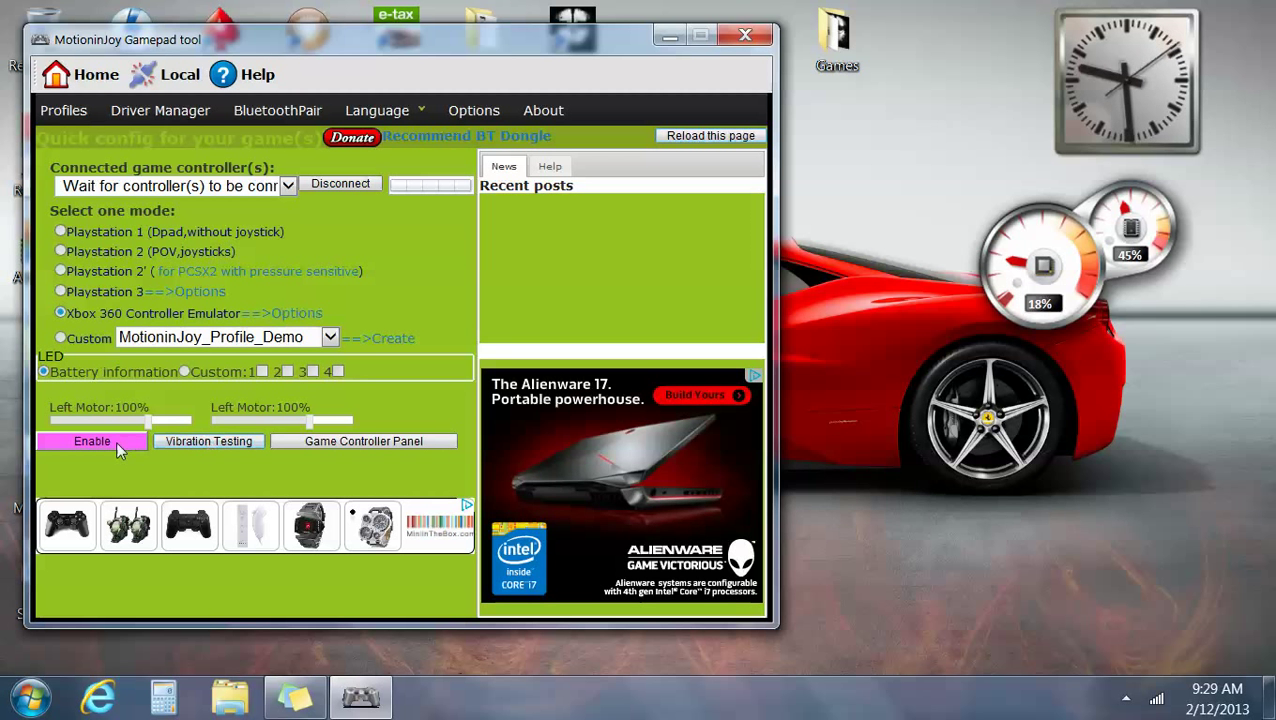
pyautogui.click(209, 446)
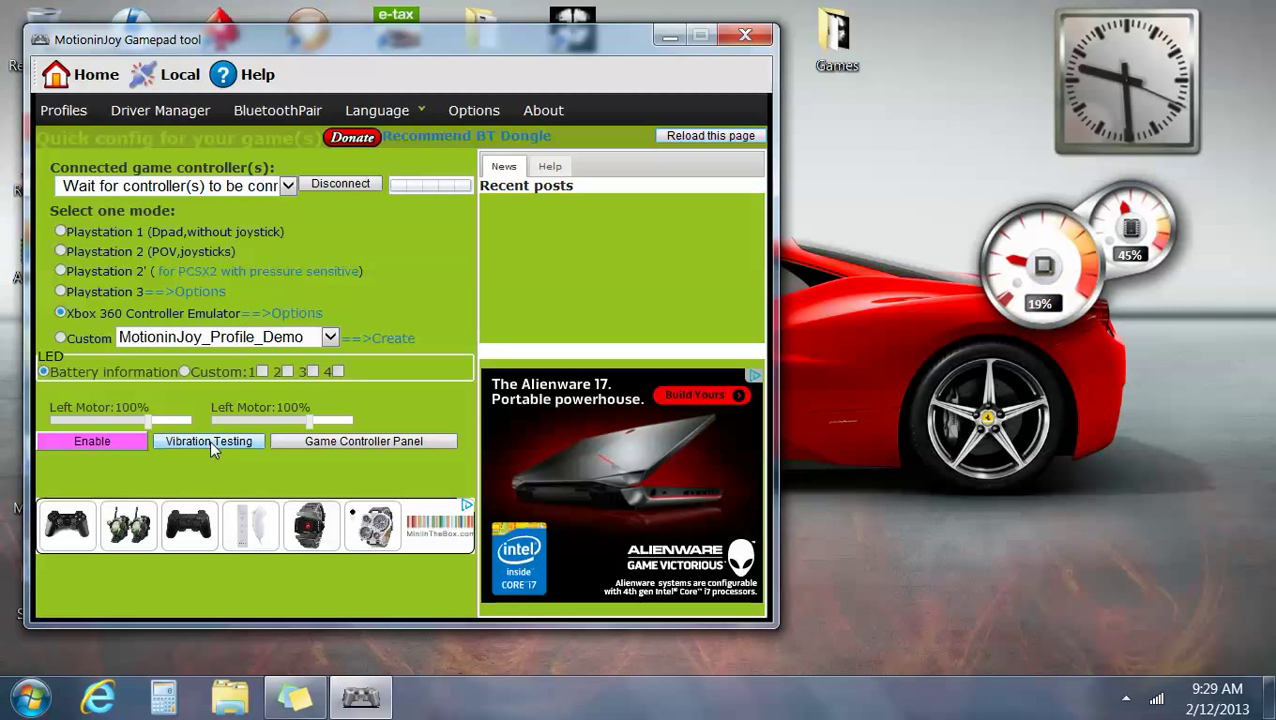
pyautogui.click(288, 186)
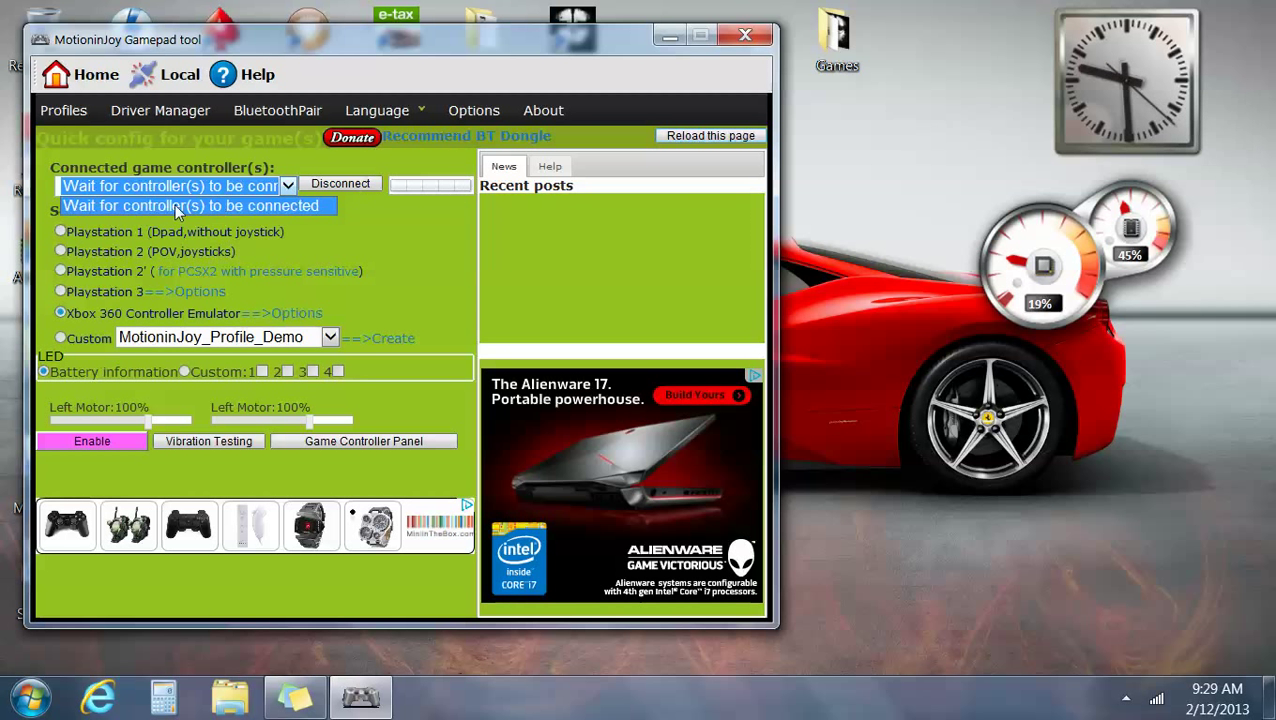
pyautogui.click(291, 185)
# Enable the Playstation 3 mode and run the vibration test with it.
pyautogui.click(69, 292)
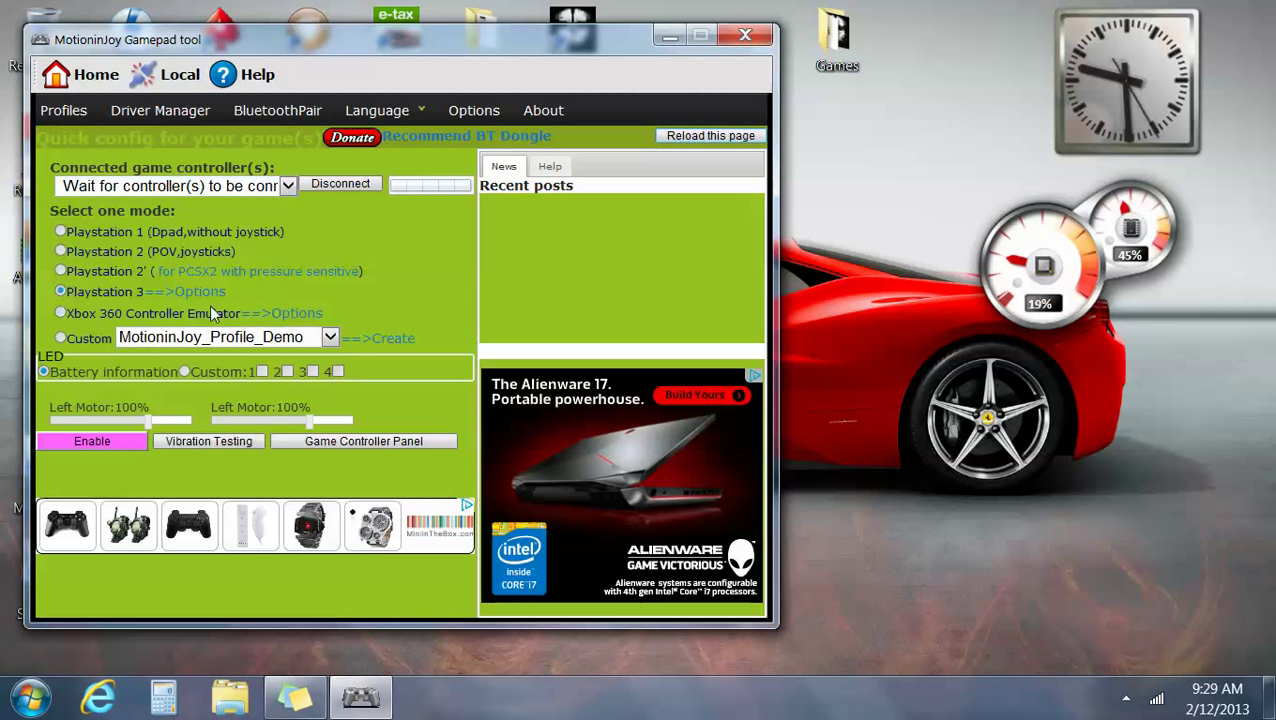
pyautogui.click(111, 444)
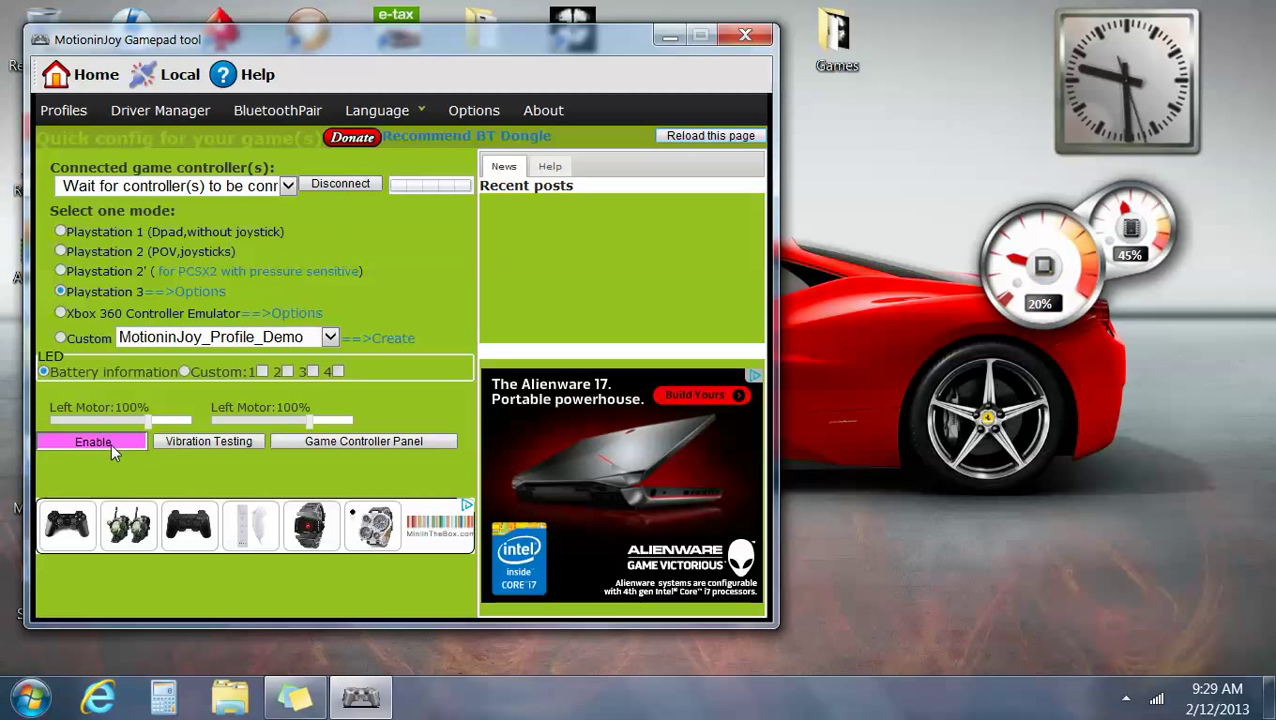
pyautogui.click(205, 440)
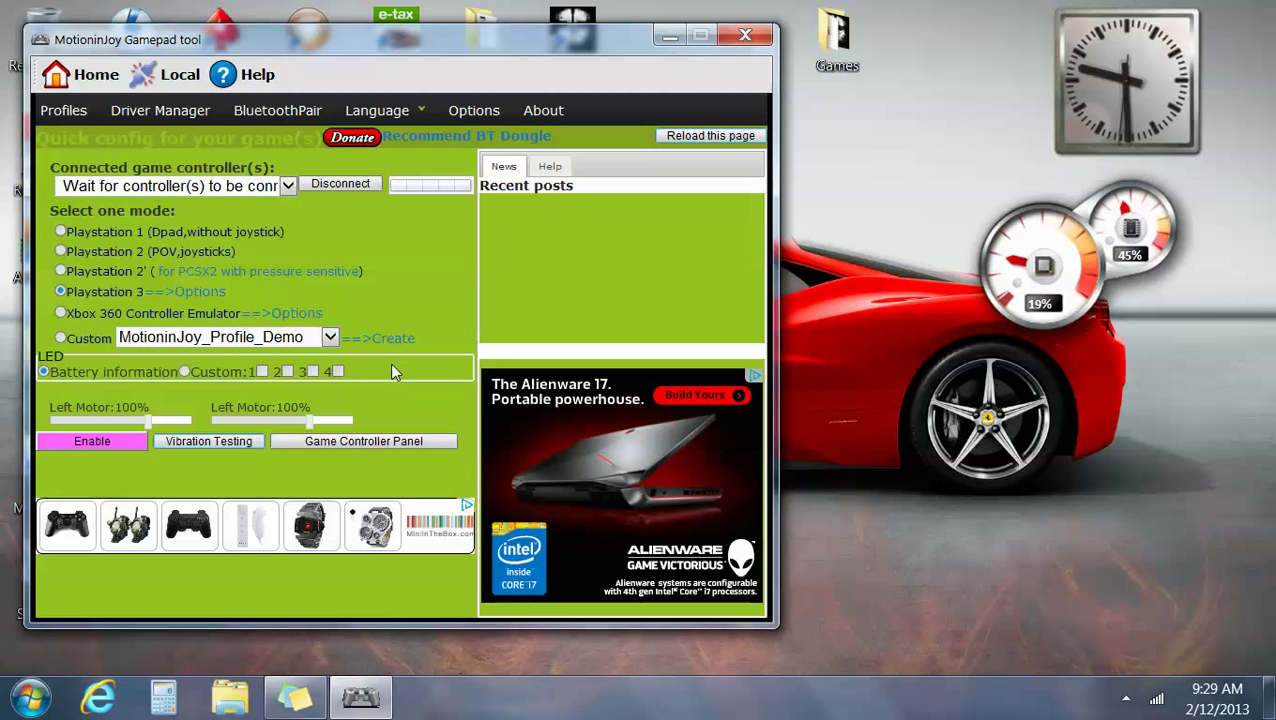
pyautogui.click(330, 338)
pyautogui.click(330, 338)
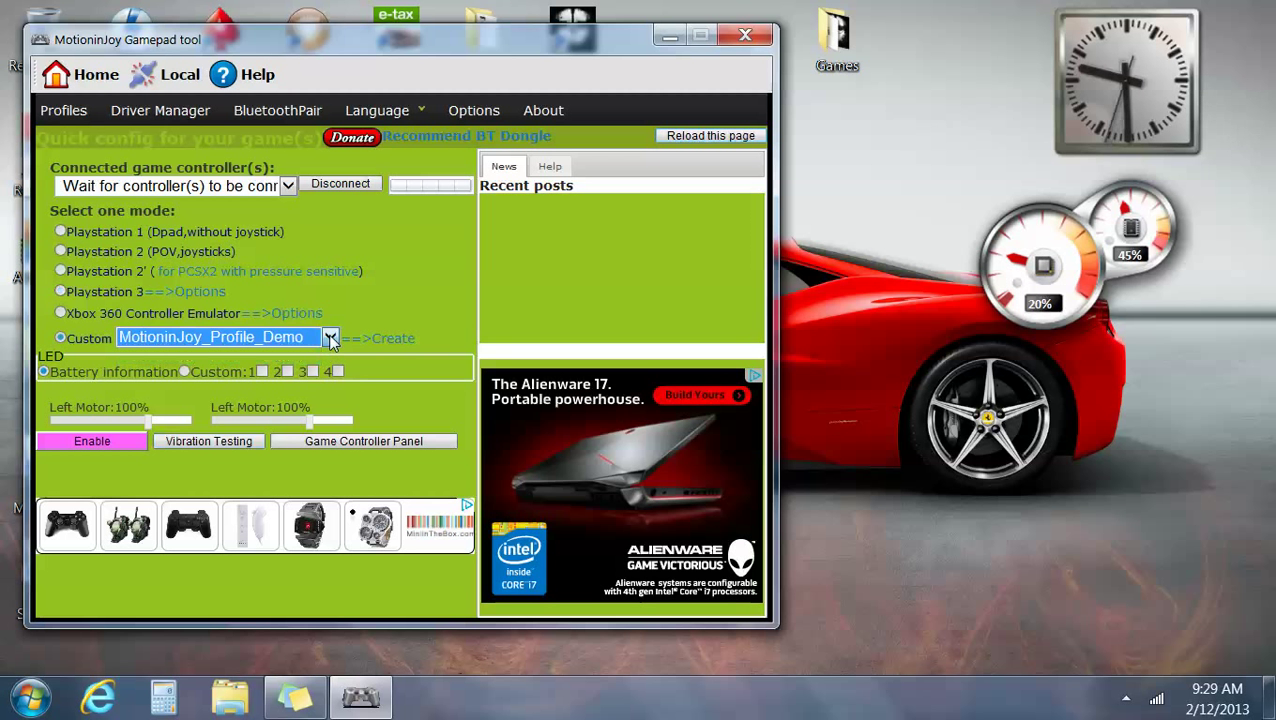
pyautogui.click(60, 313)
pyautogui.click(61, 292)
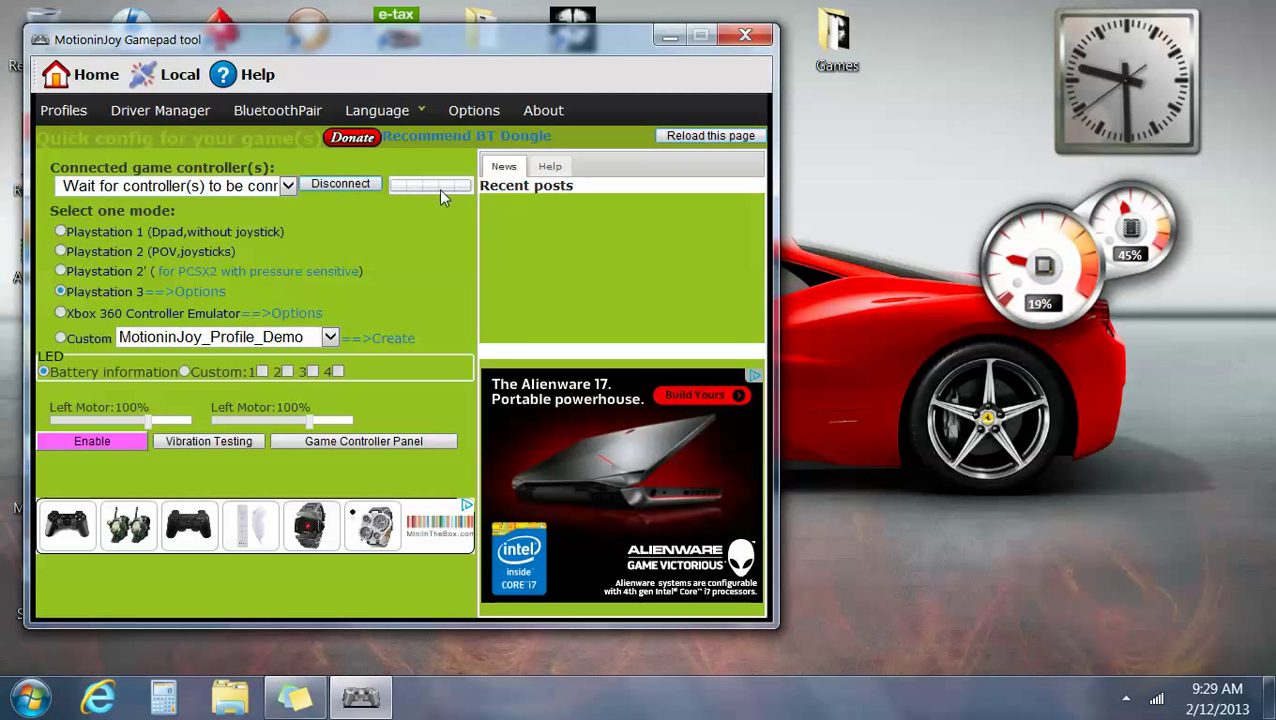
# Check the device list in the Driver Manager, and enable the Playstation 3 mode again on the profiles page.
pyautogui.click(165, 111)
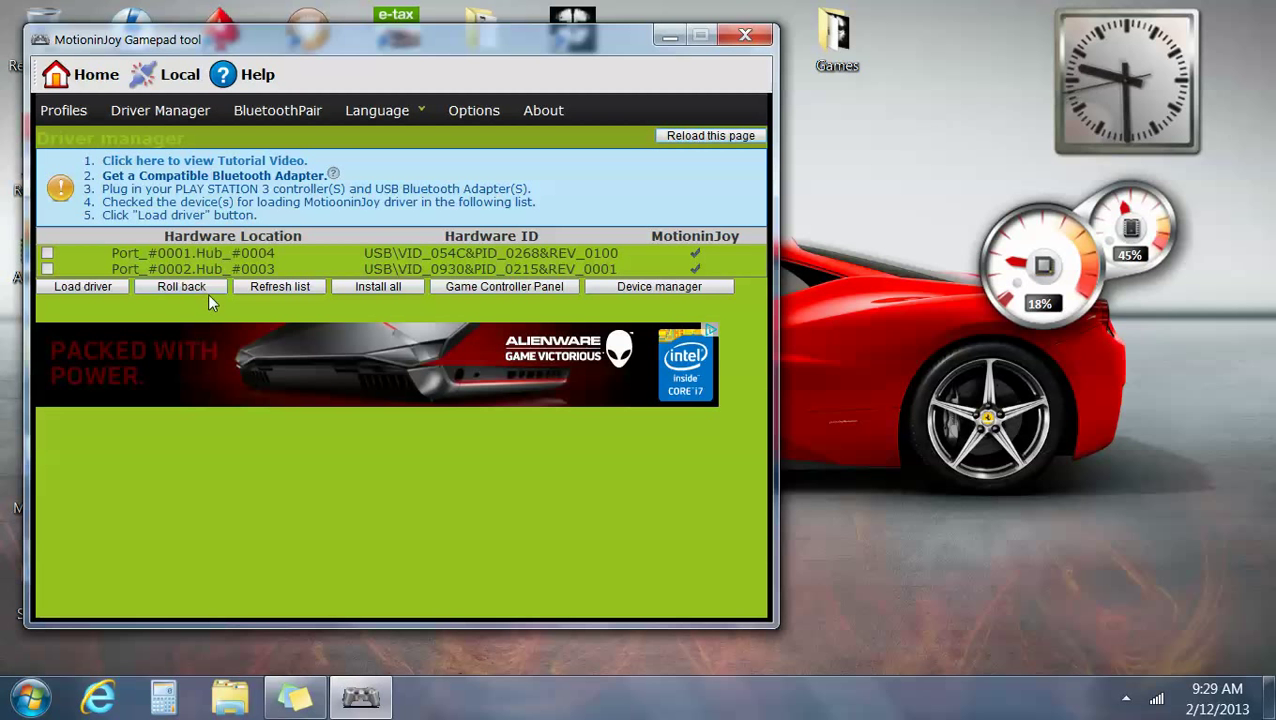
pyautogui.click(60, 112)
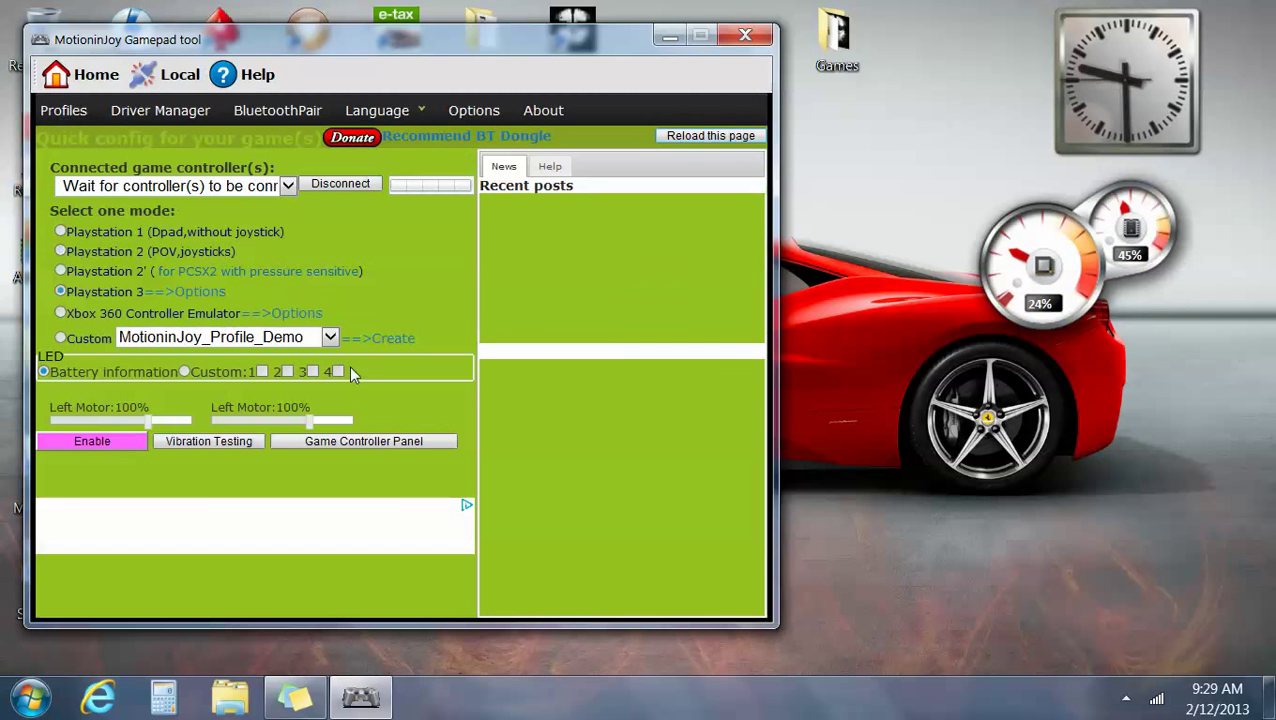
pyautogui.click(61, 313)
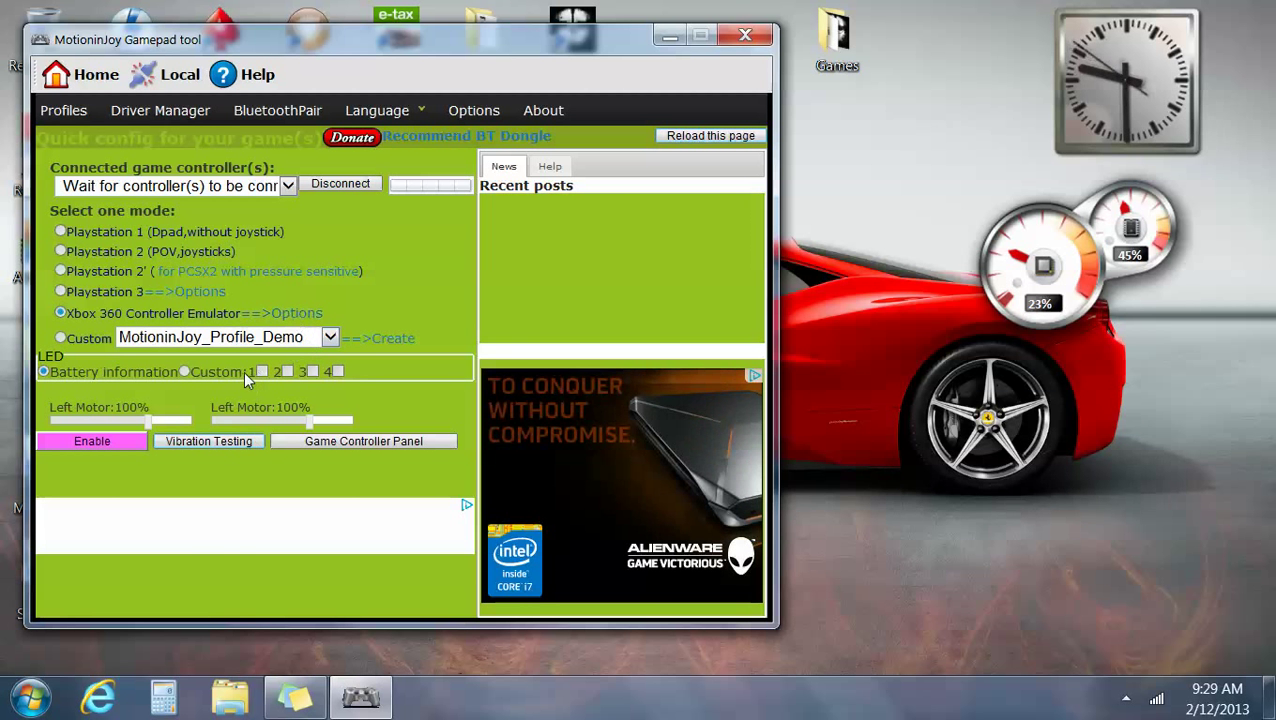
pyautogui.click(61, 291)
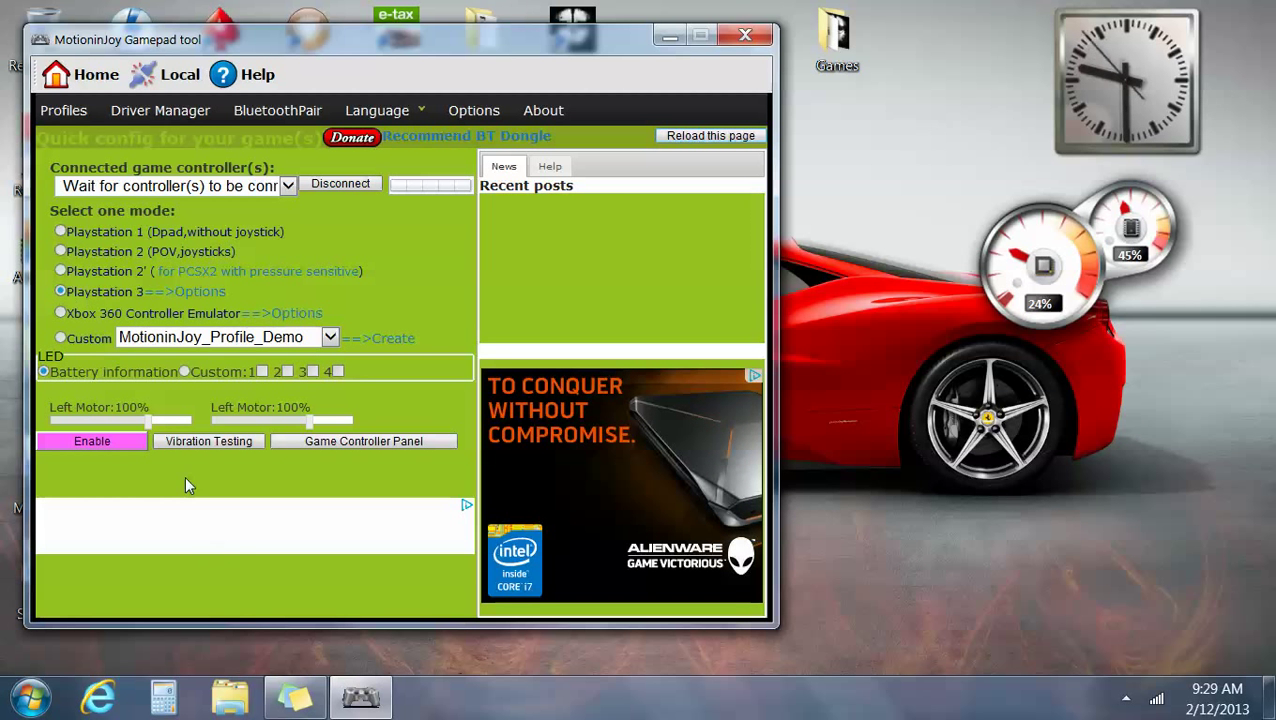
pyautogui.click(92, 441)
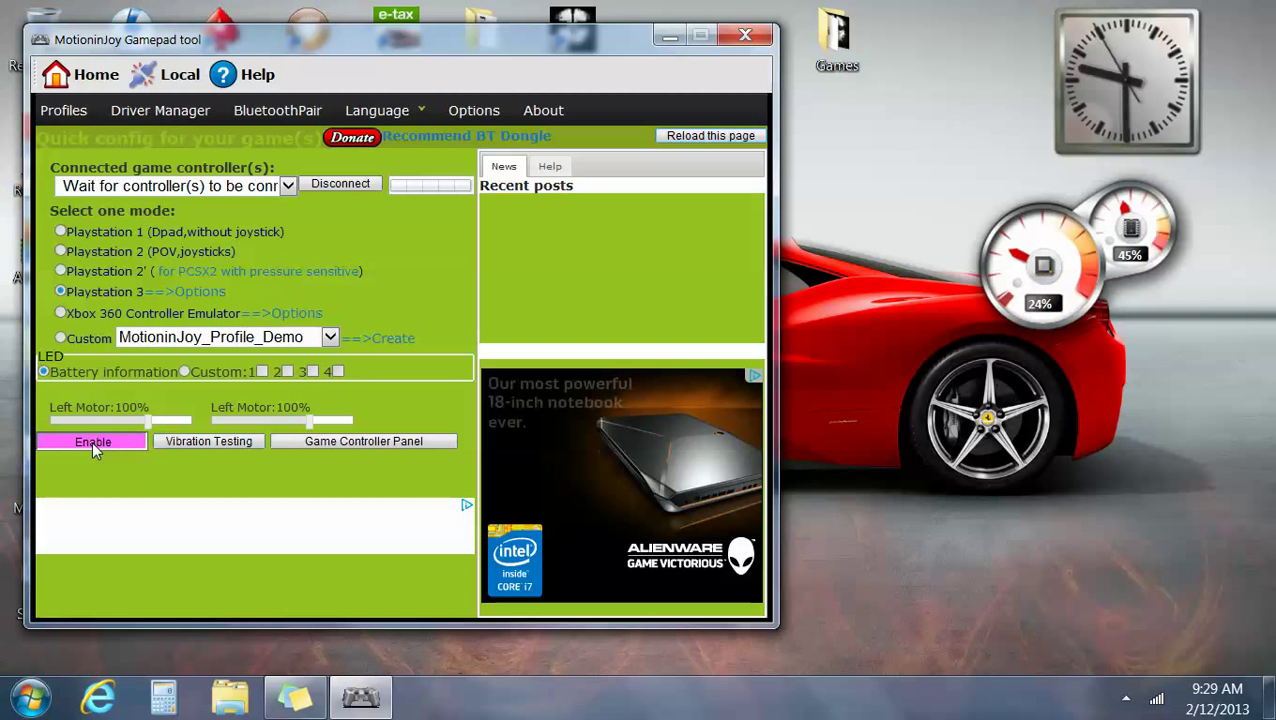
# Load the driver for only the Port_#0001.Hub_#0004 device in the Driver Manager.
pyautogui.click(550, 166)
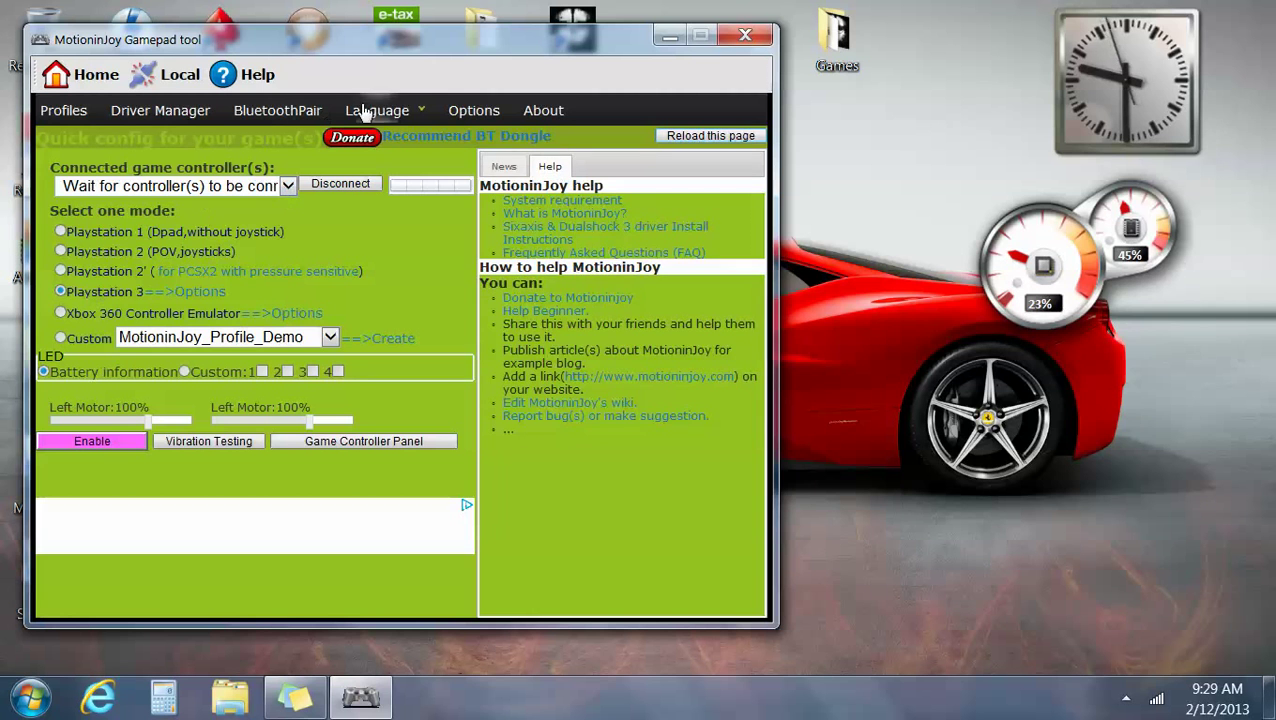
pyautogui.click(160, 112)
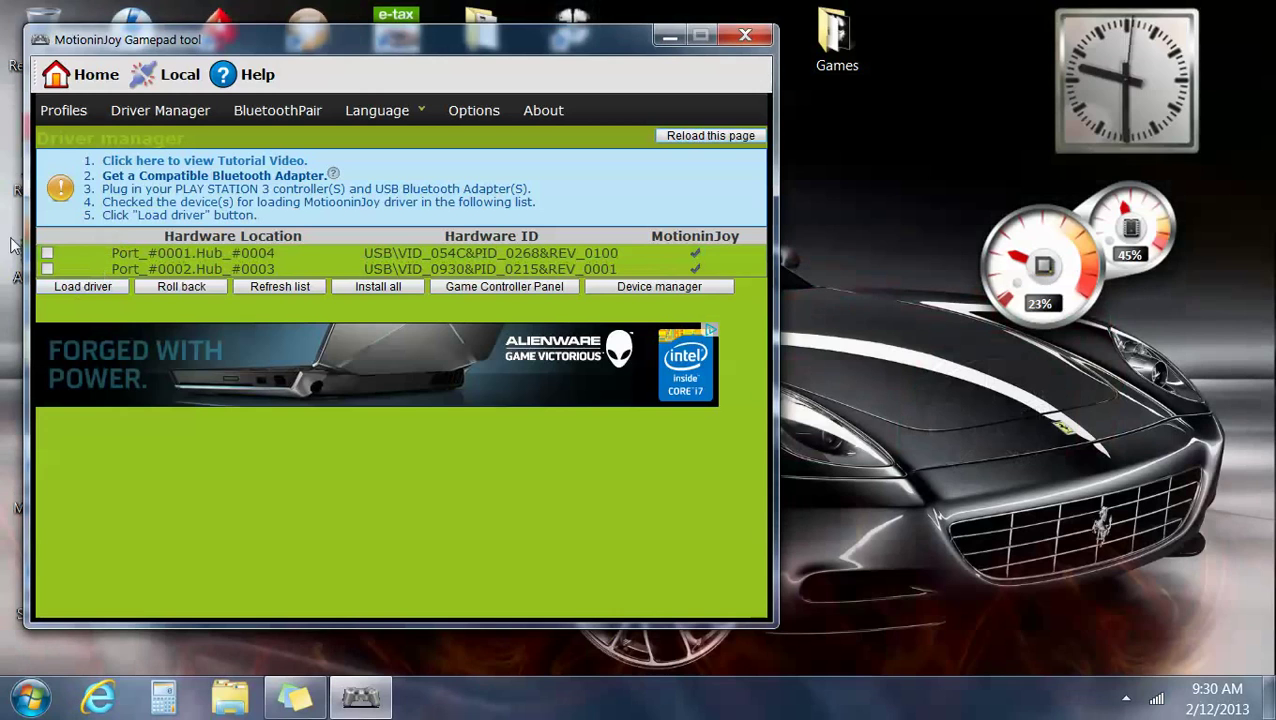
pyautogui.click(75, 255)
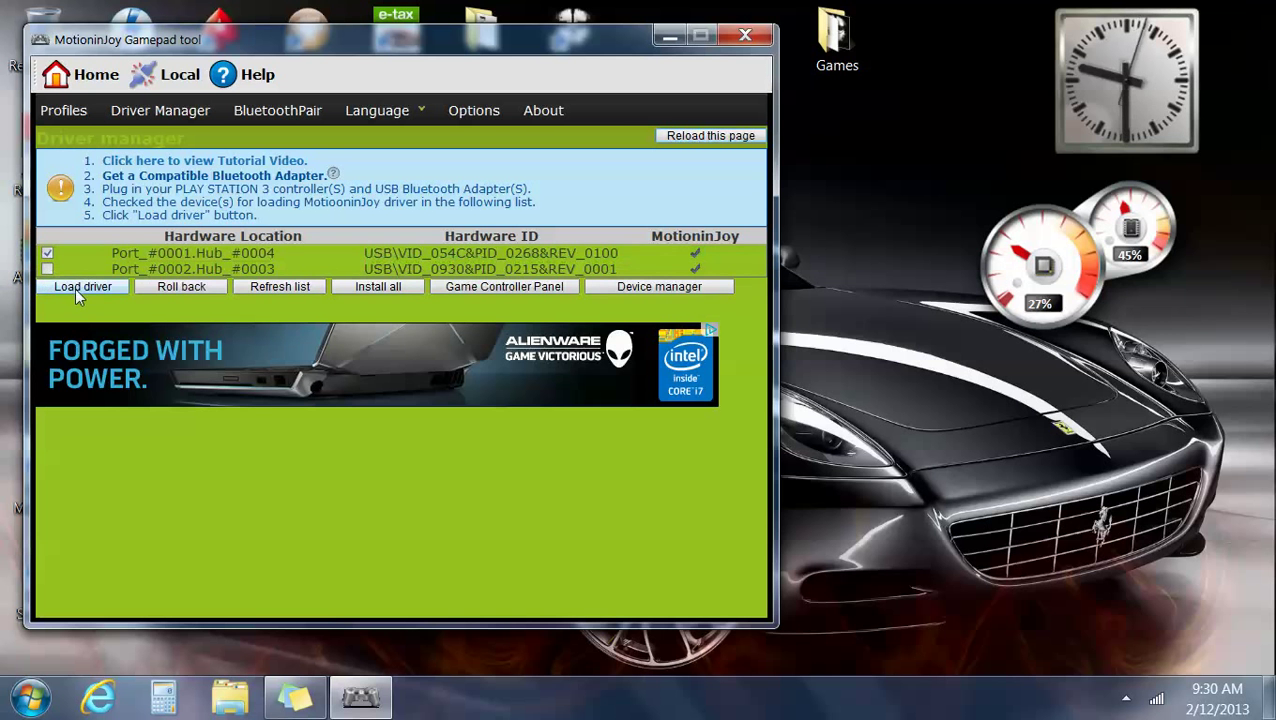
pyautogui.click(78, 288)
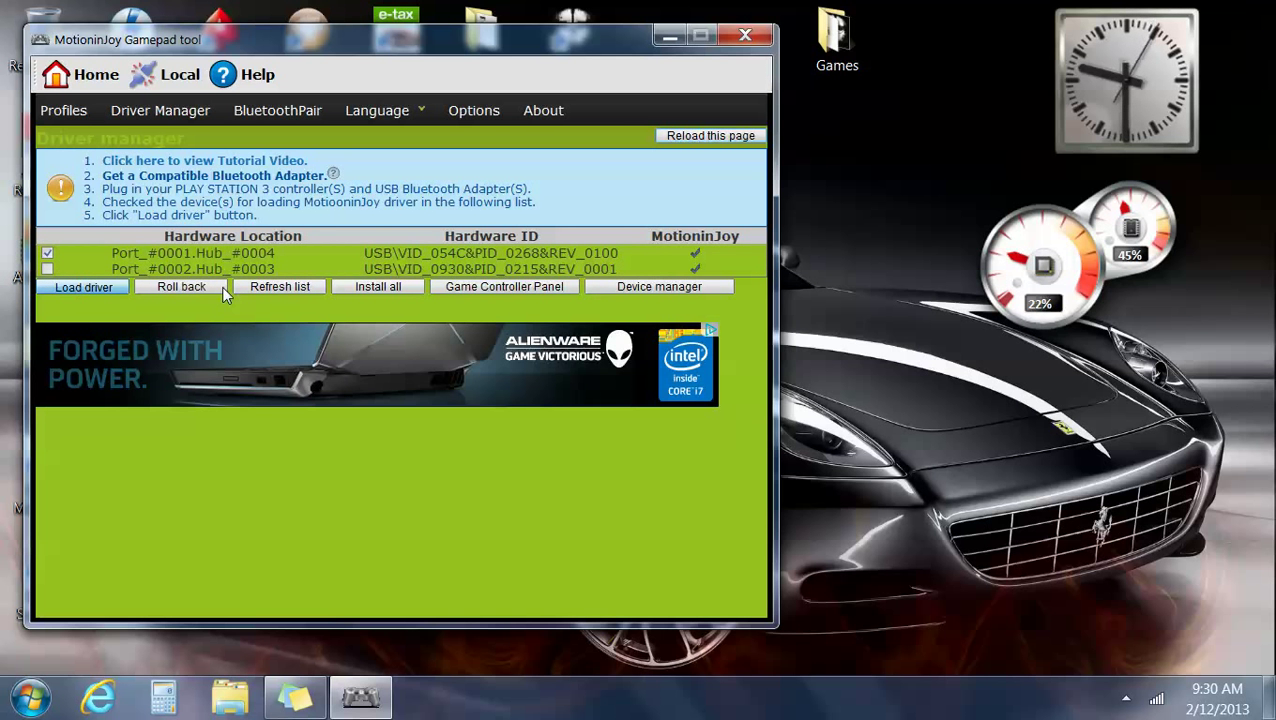
# Try a driver roll back, dismiss the message, and reload the driver for Port_#0001.Hub_#0004.
pyautogui.click(179, 285)
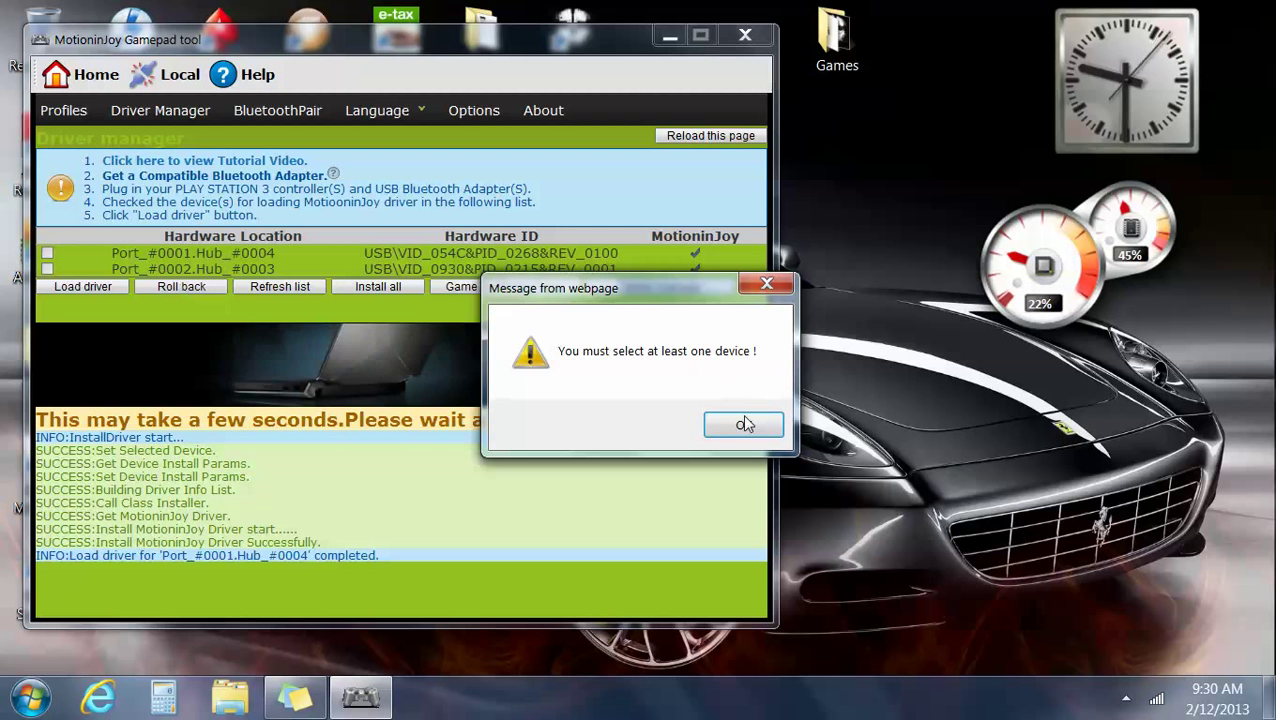
pyautogui.click(742, 427)
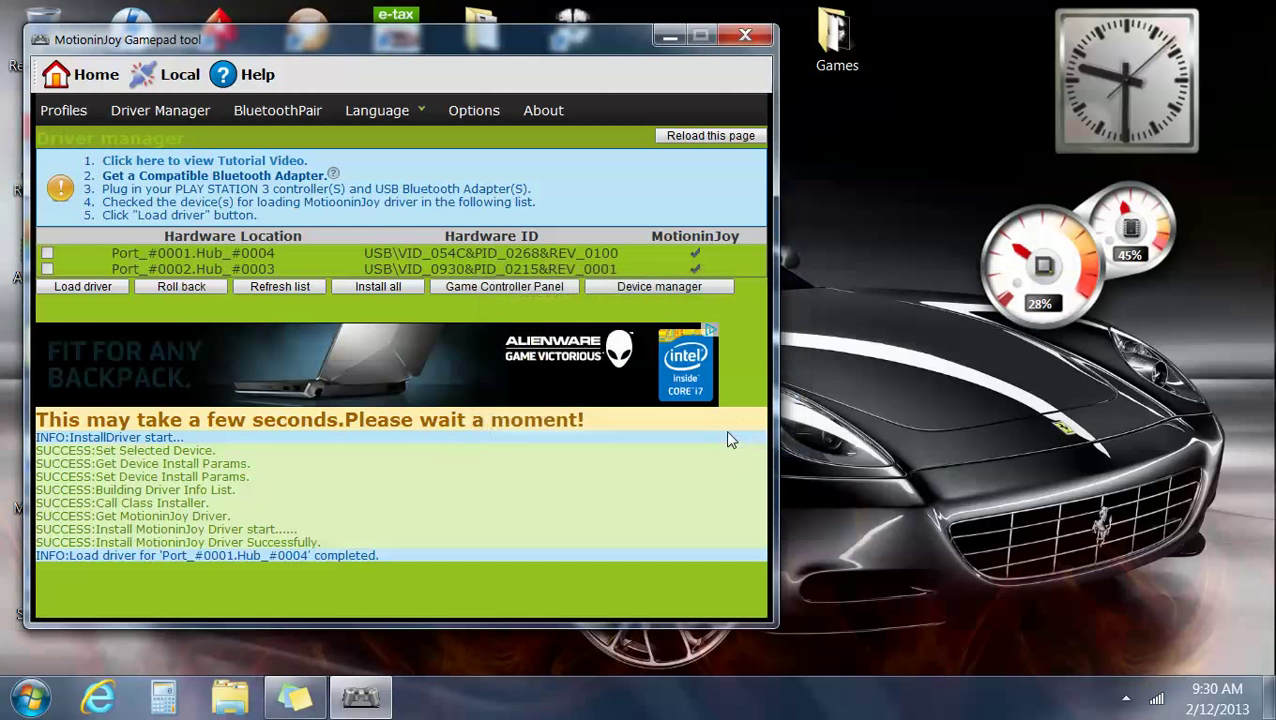
pyautogui.click(47, 253)
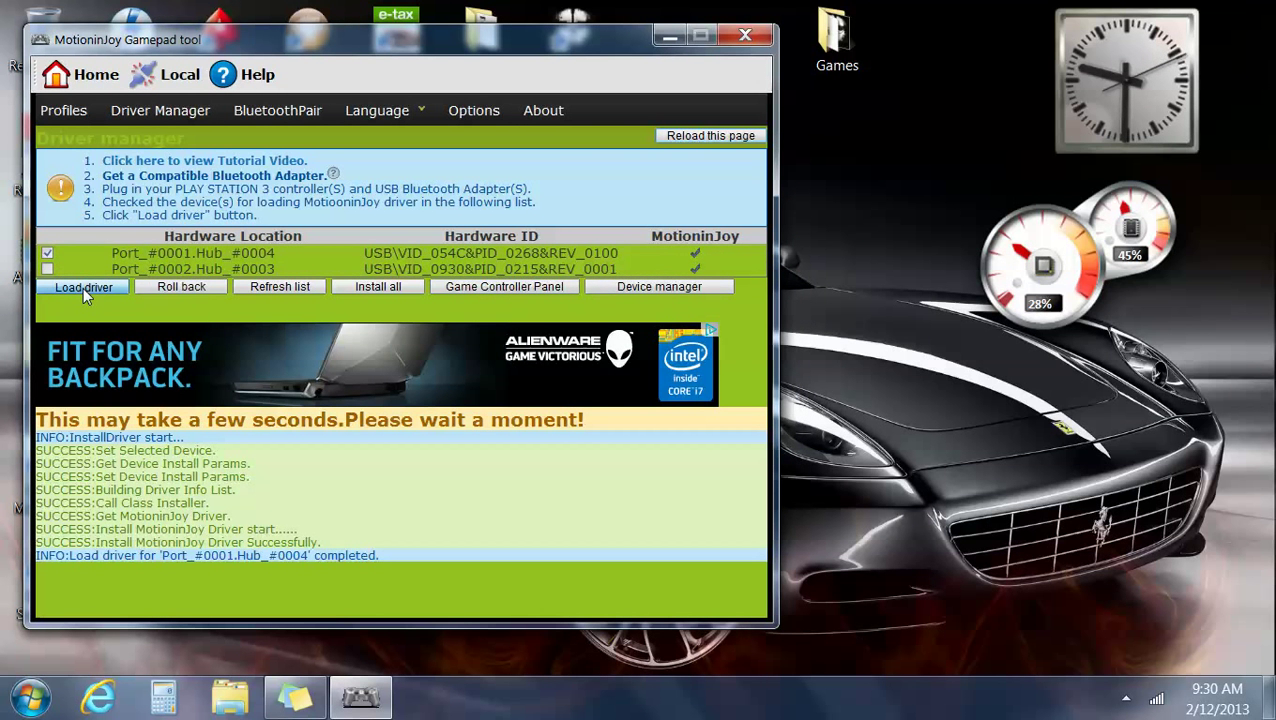
pyautogui.click(83, 287)
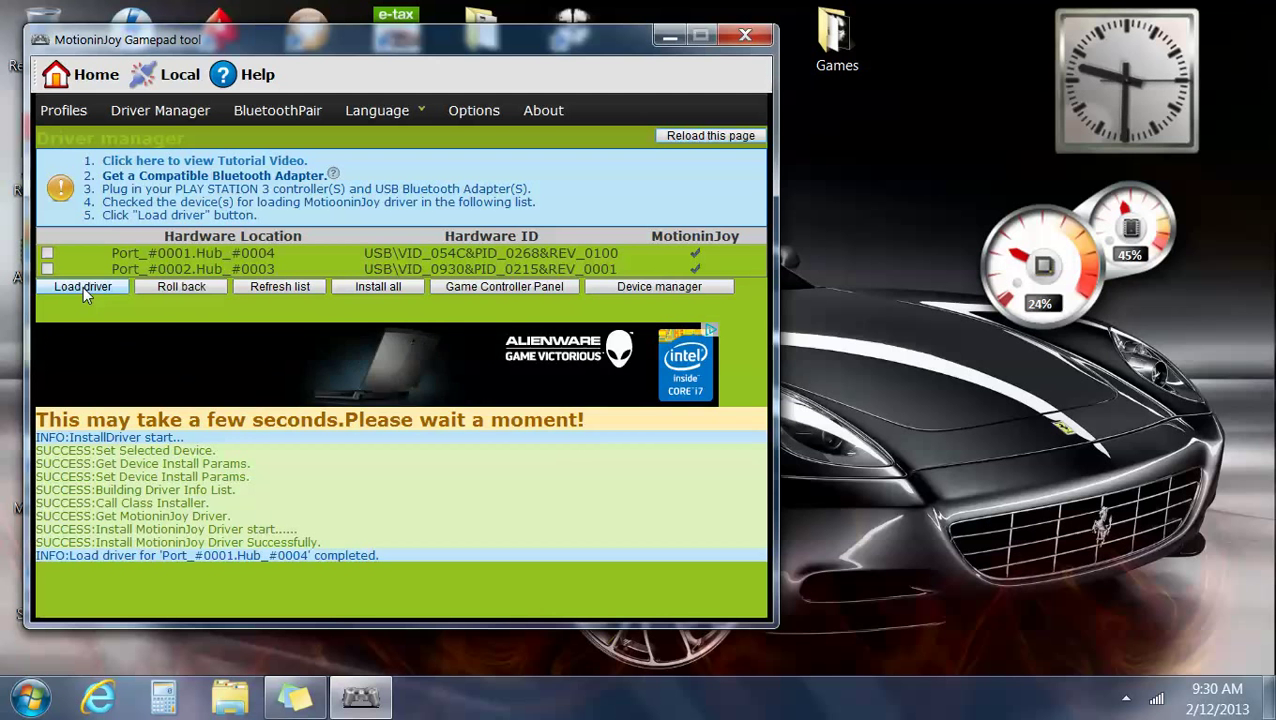
# Return to the profiles page and test the vibration of the connected Dualshock 3 controller.
pyautogui.click(62, 112)
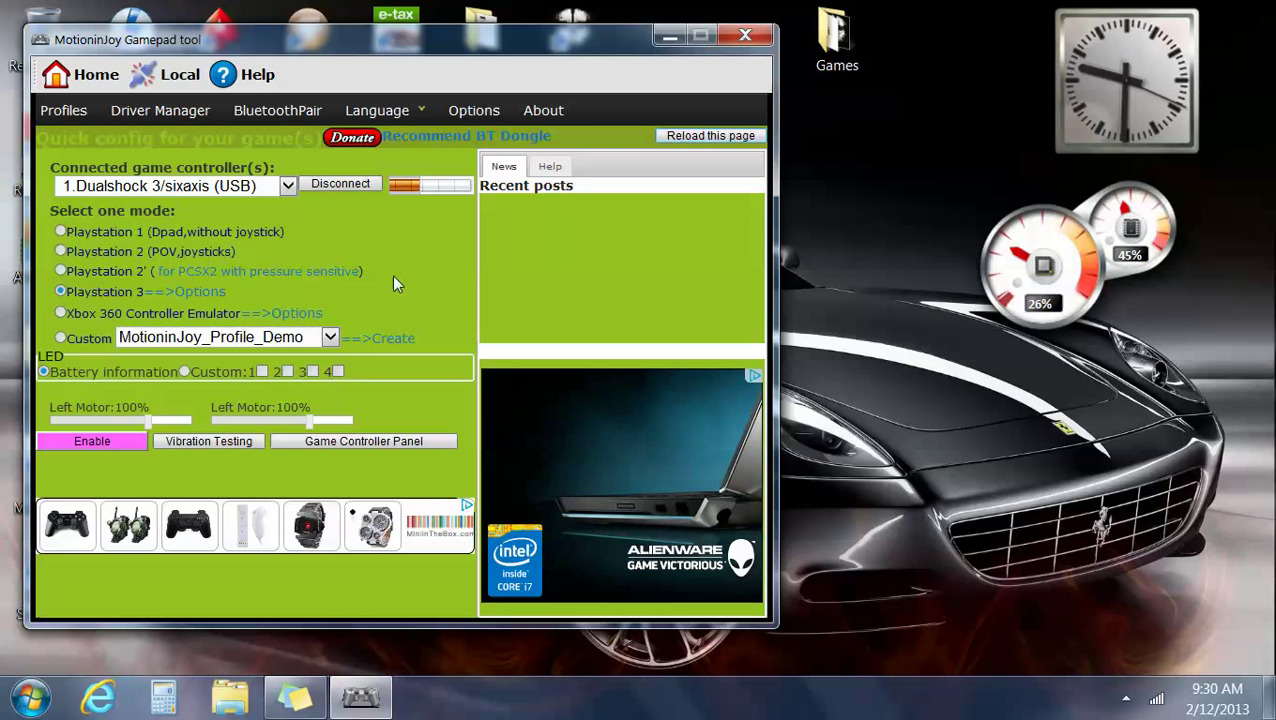
pyautogui.click(210, 441)
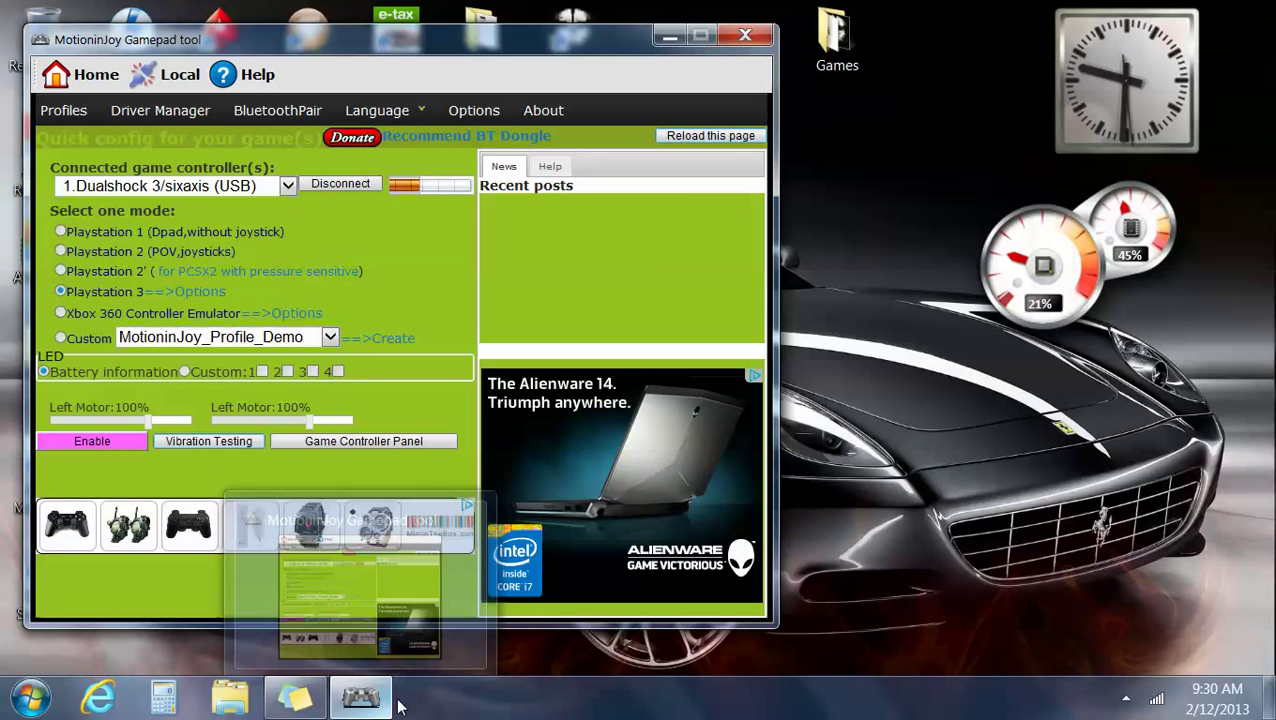
# Test the controller's vibration in Playstation 3 mode, and repeat the test with the Xbox 360 Controller Emulator mode selected.
pyautogui.click(208, 443)
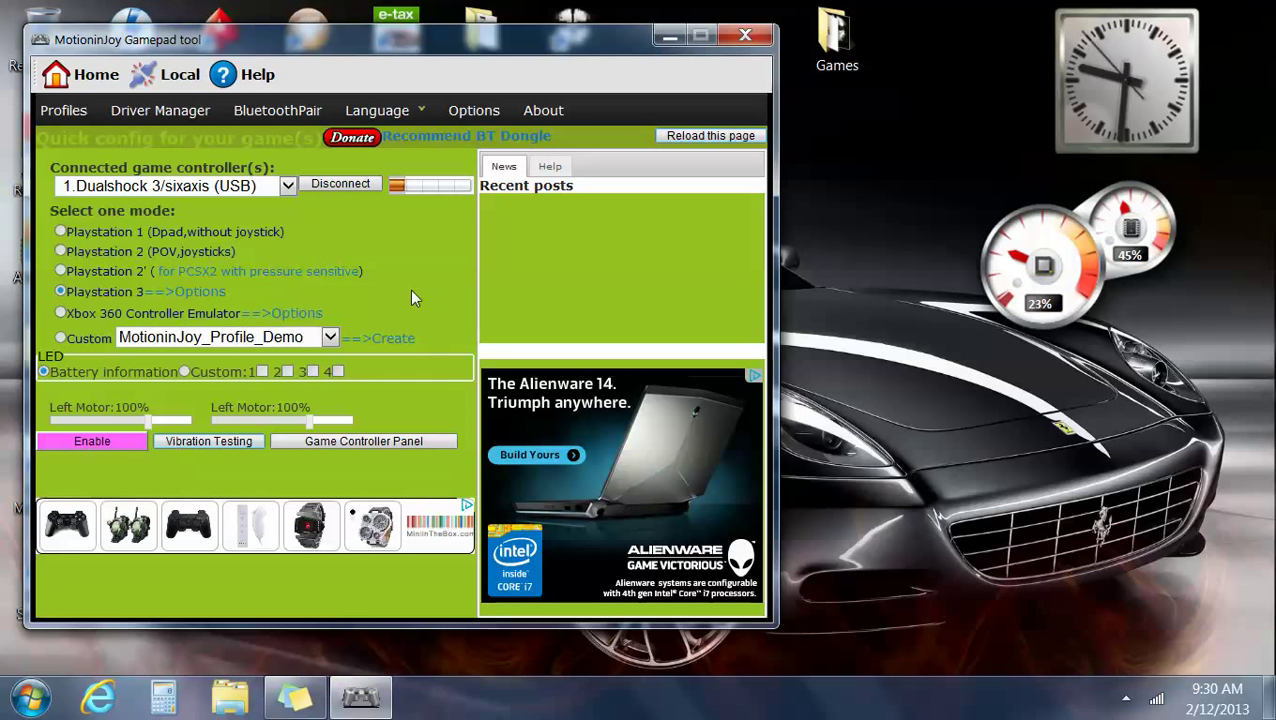
pyautogui.click(61, 313)
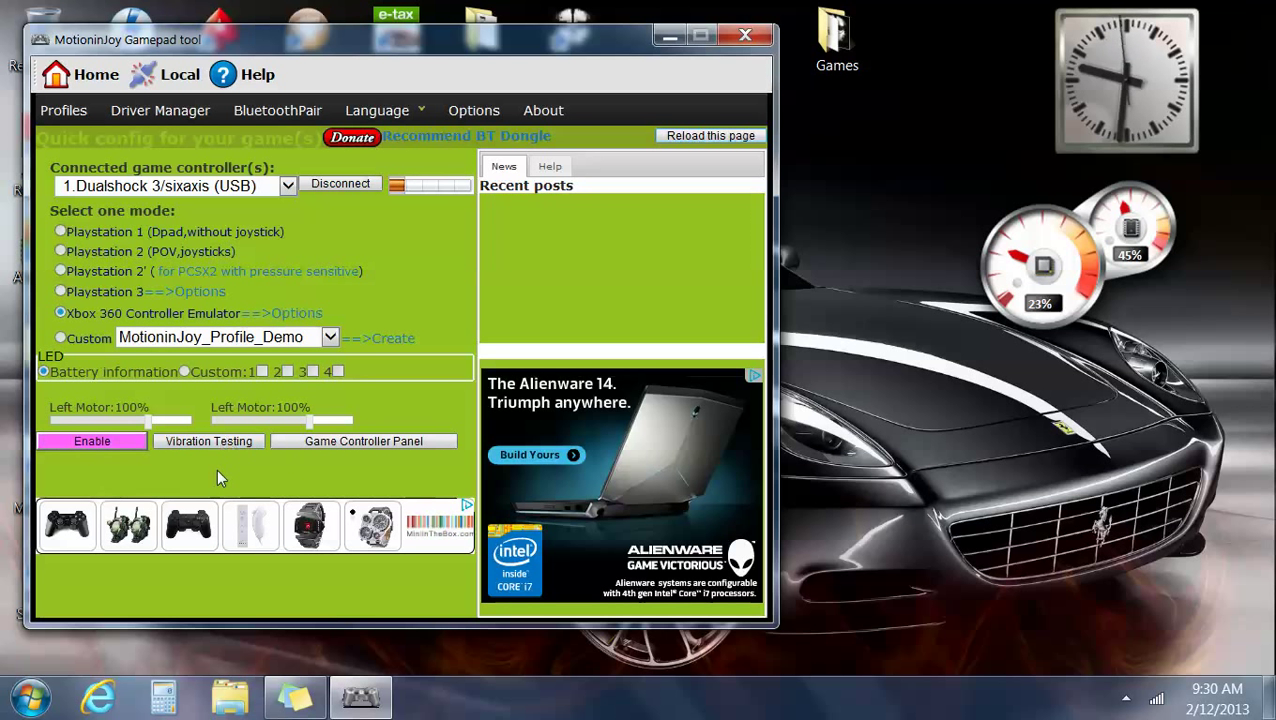
pyautogui.click(218, 442)
pyautogui.click(218, 442)
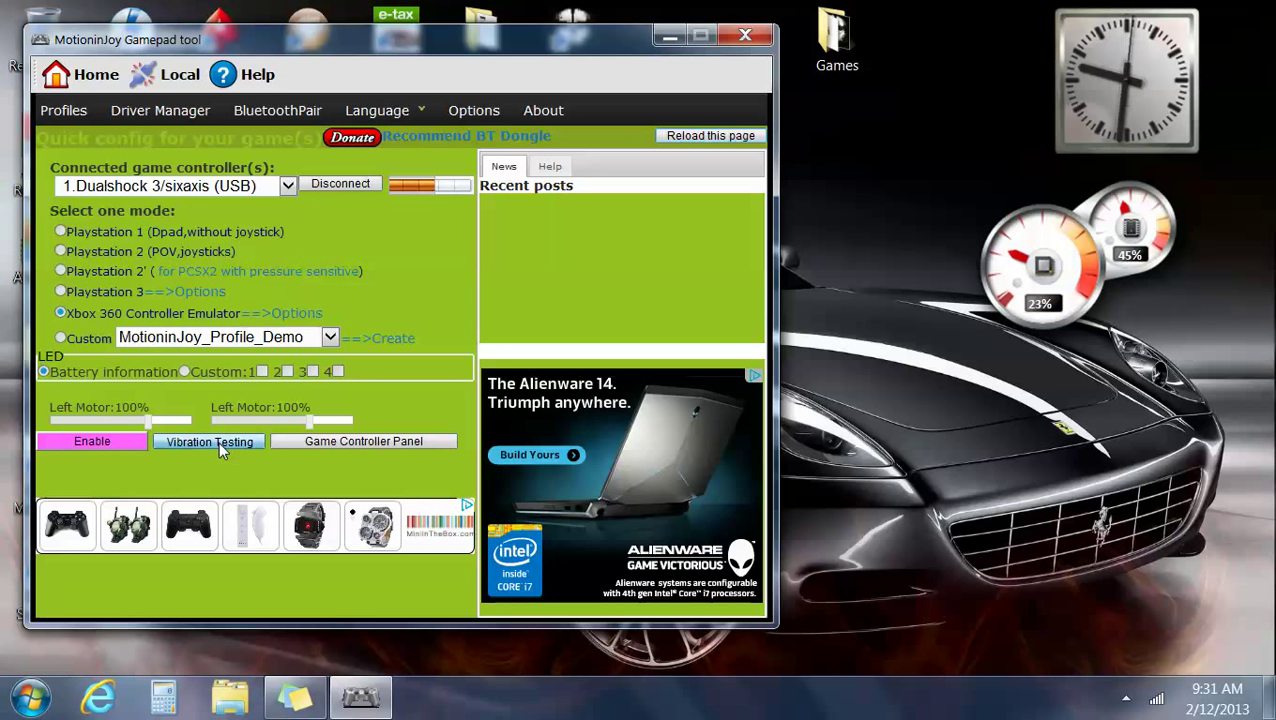
pyautogui.click(218, 442)
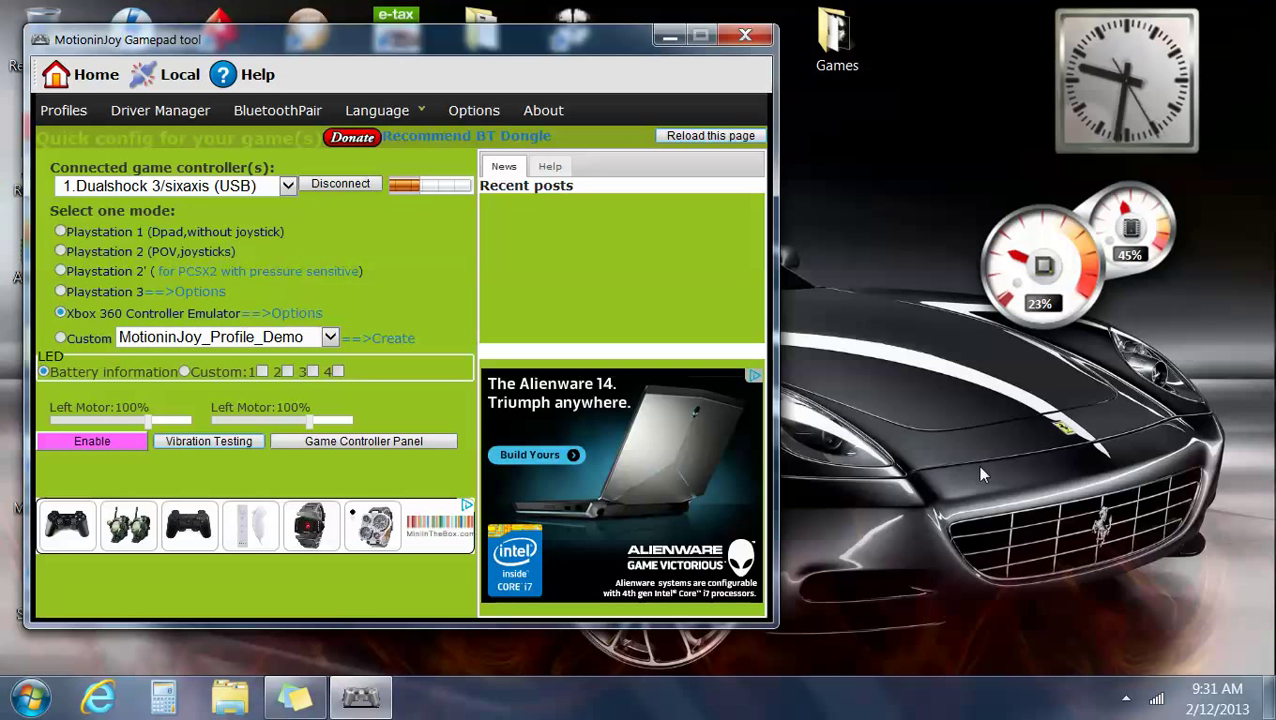
# Look over the MotioninJoy help links beside the controller settings, and return to the news view.
pyautogui.click(550, 166)
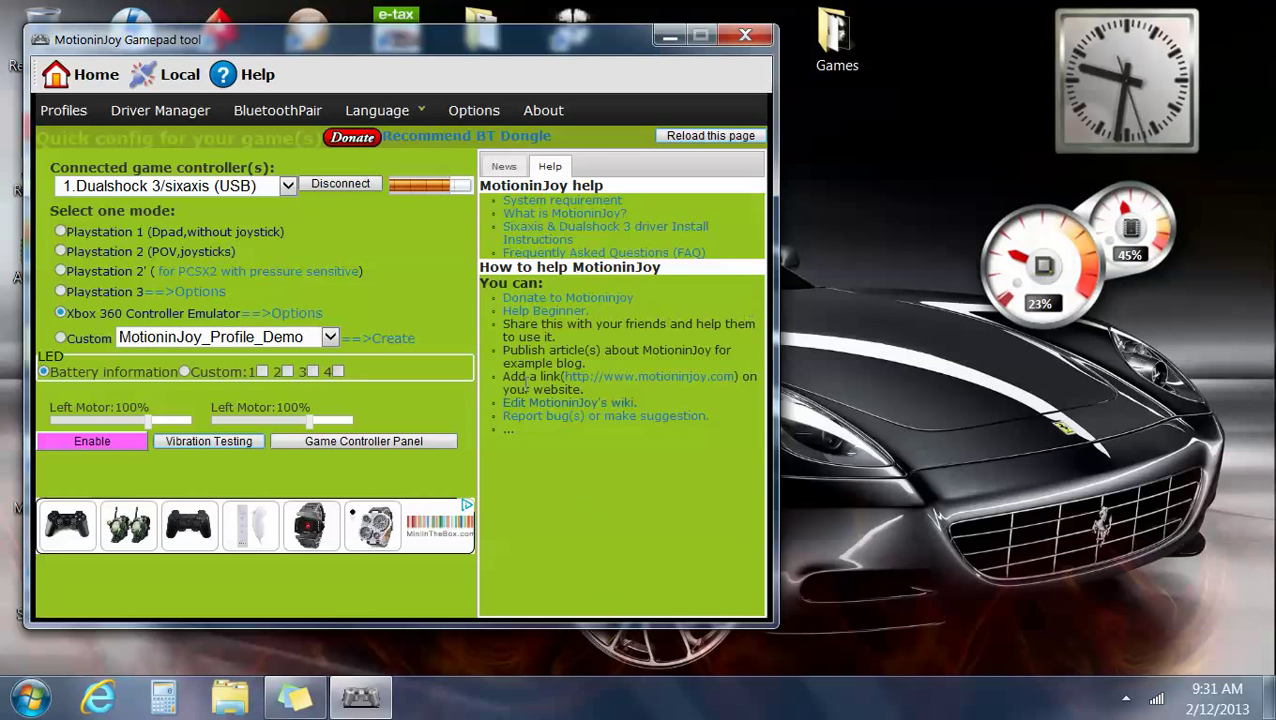
pyautogui.click(504, 166)
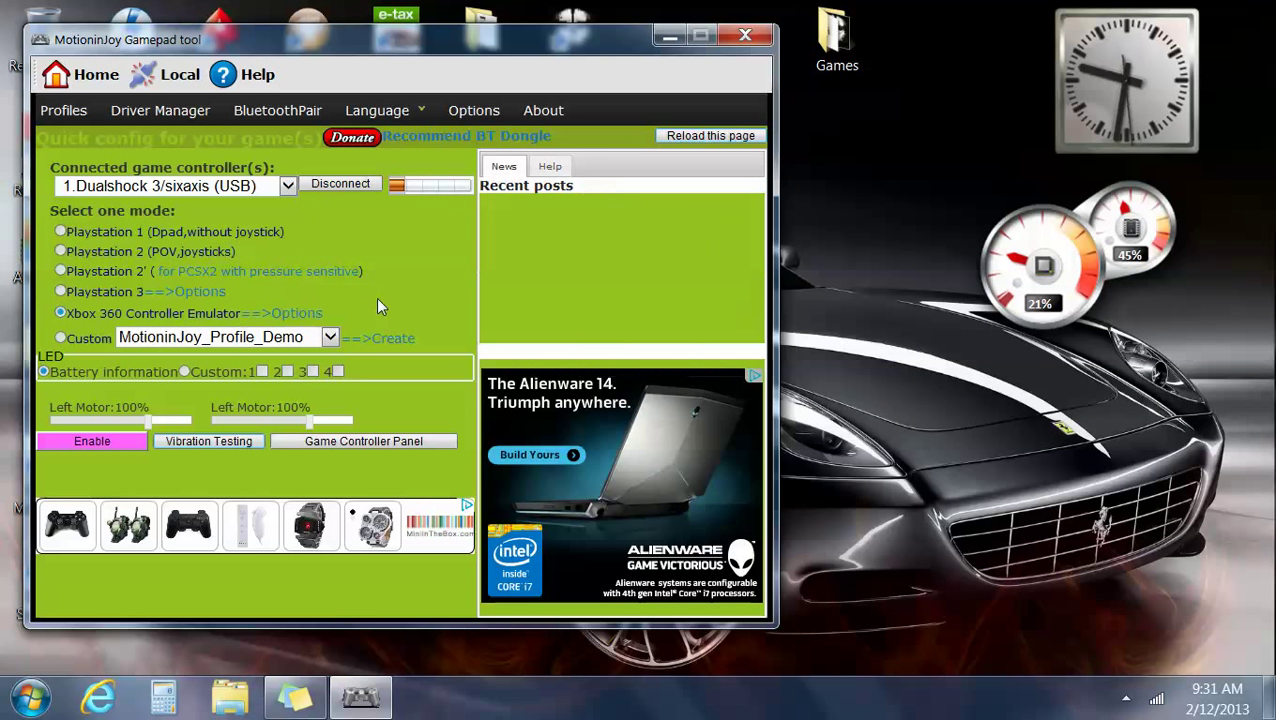